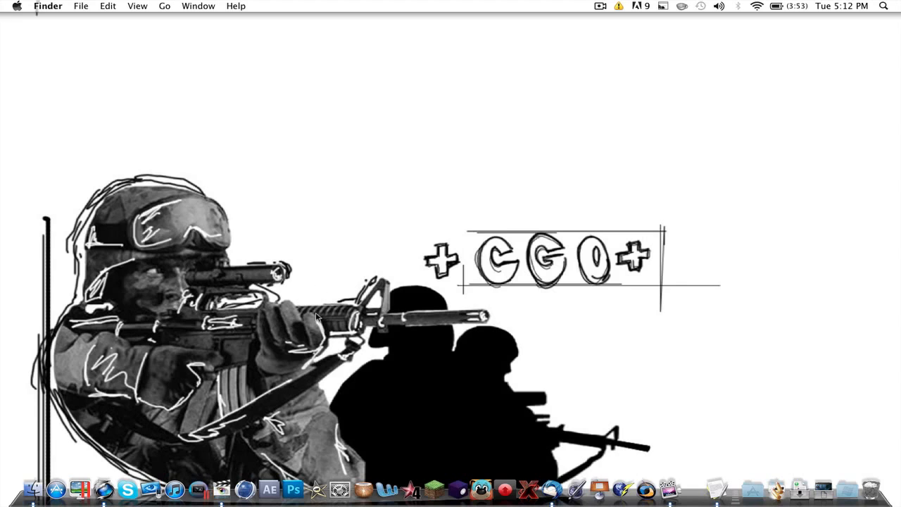
- Switch to Final Cut Express, add the Triple! clip from the New CC project to track V1, and fit the sequence in the timeline
click(222, 488)
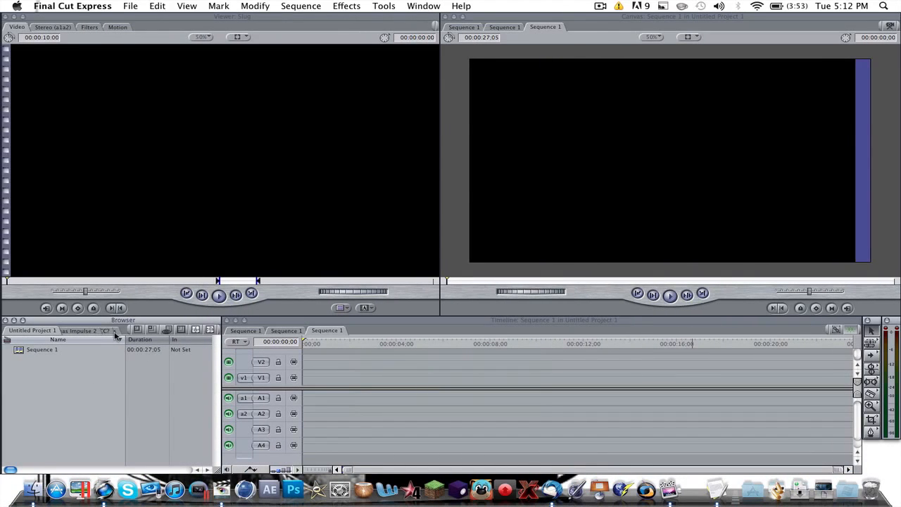
click(116, 333)
click(88, 331)
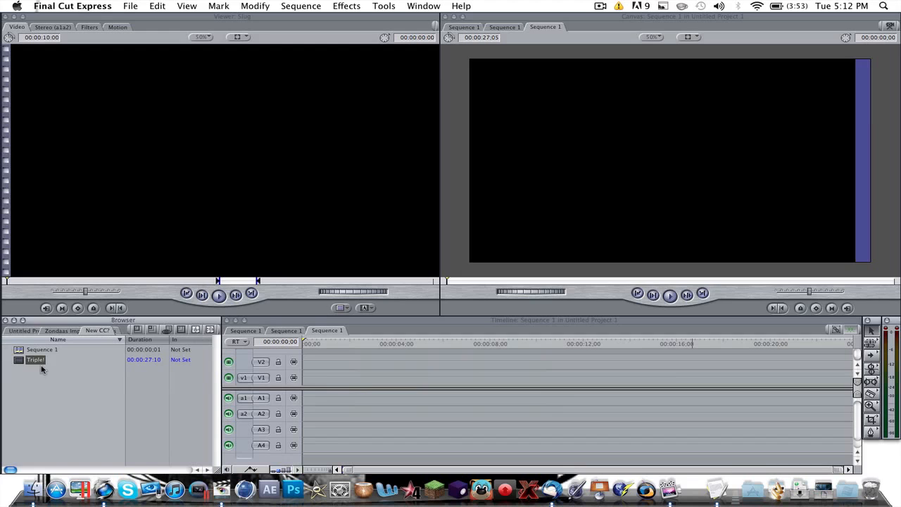
drag(35, 360, 317, 381)
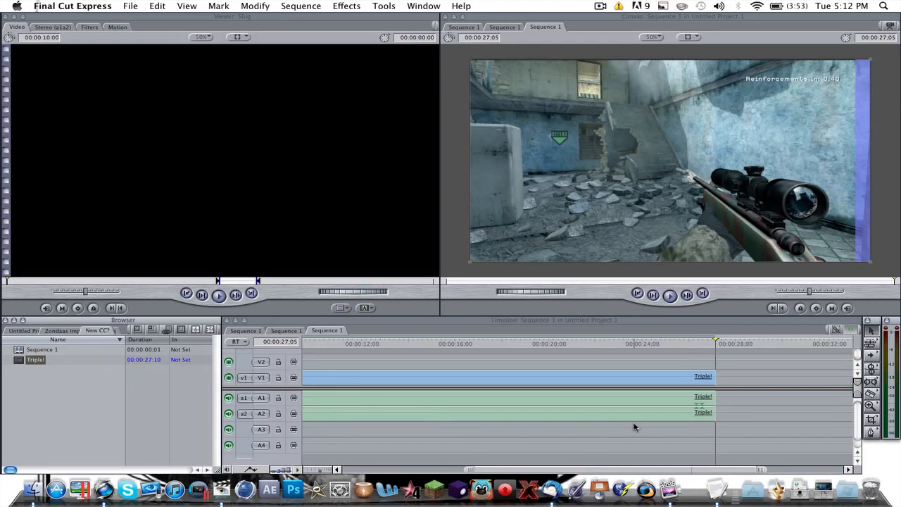
click(248, 450)
key(shift+z)
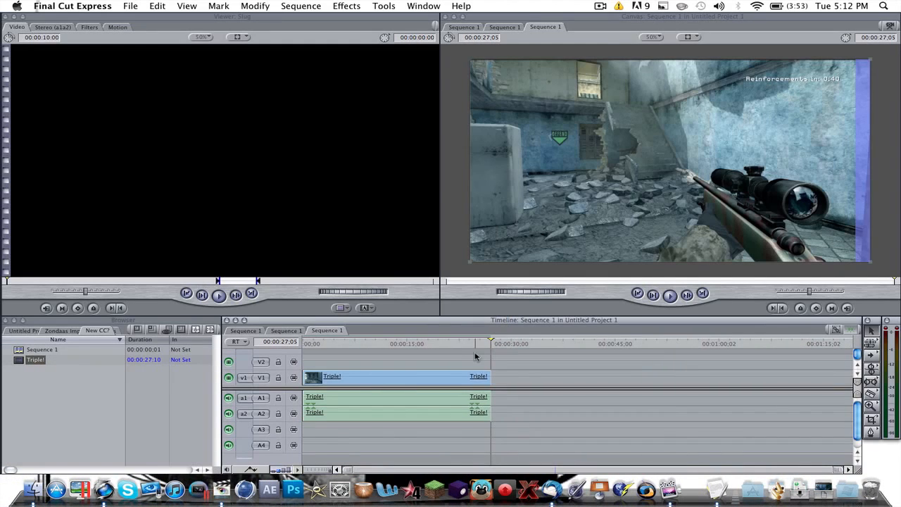
- Play and scrub through the first ten seconds or so of the Triple! clip to examine the kill footage
click(354, 345)
drag(354, 357, 353, 357)
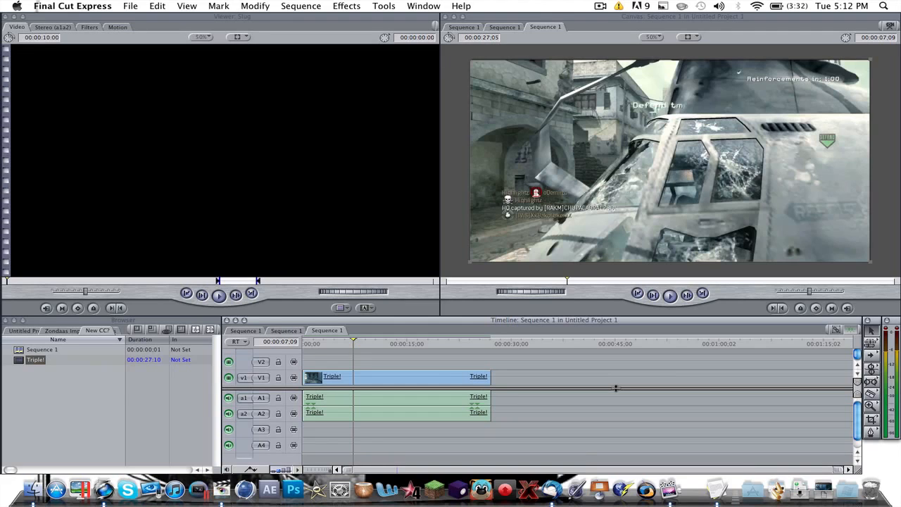
mouse_move(367, 341)
mouse_down()
mouse_move(391, 343)
mouse_move(336, 343)
mouse_move(368, 345)
mouse_up()
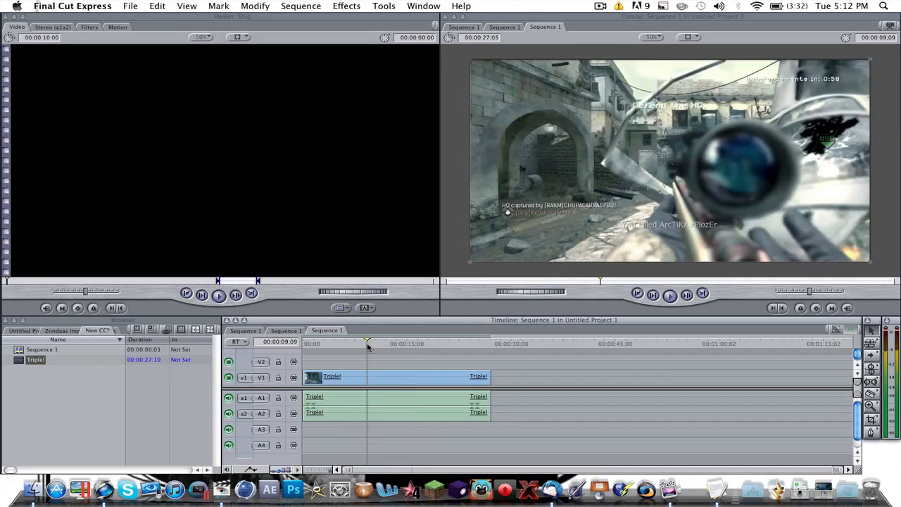
key(space)
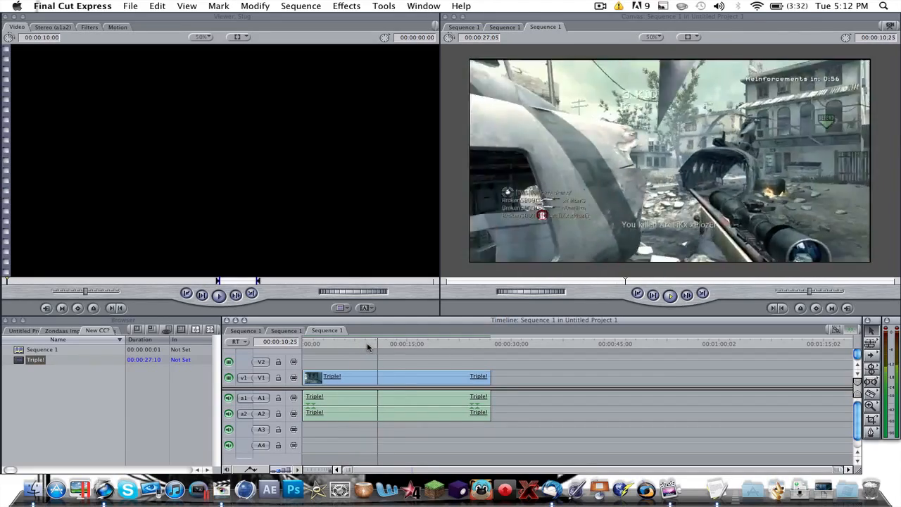
key(space)
drag(374, 340, 342, 342)
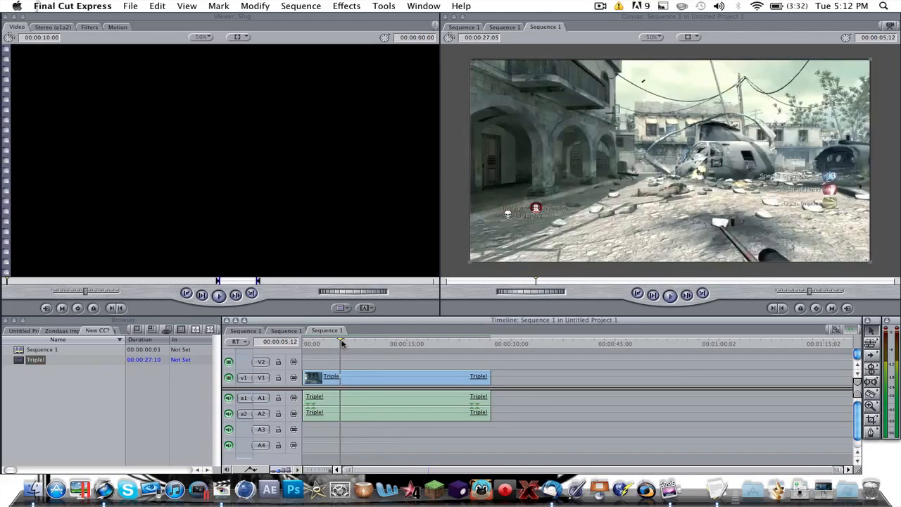
key(space)
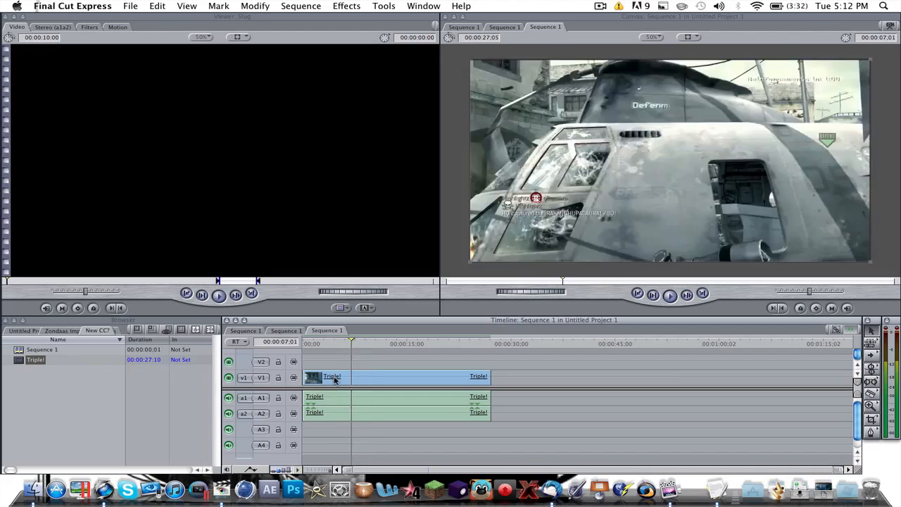
click(332, 343)
click(372, 378)
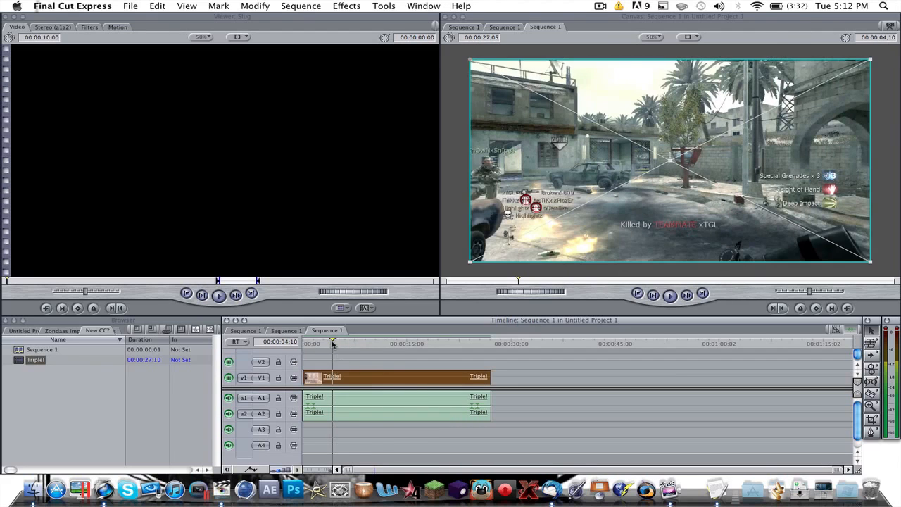
drag(332, 342, 359, 352)
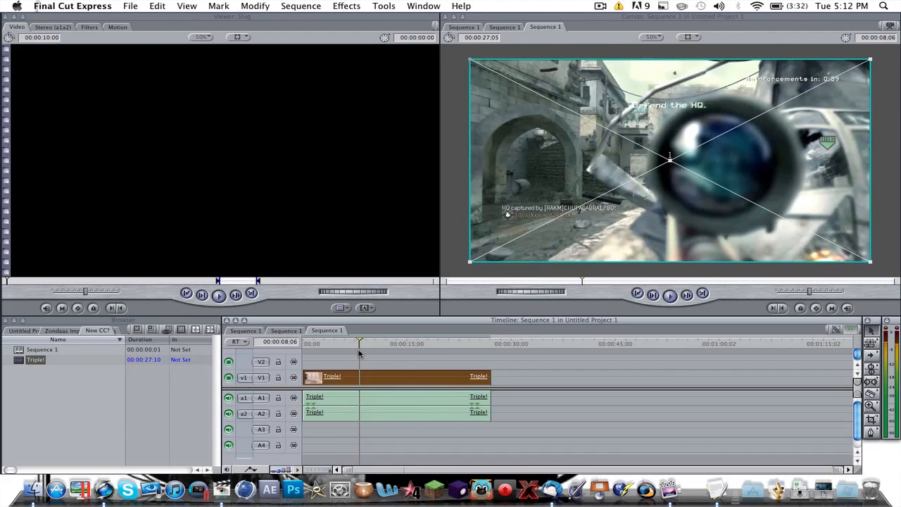
click(411, 351)
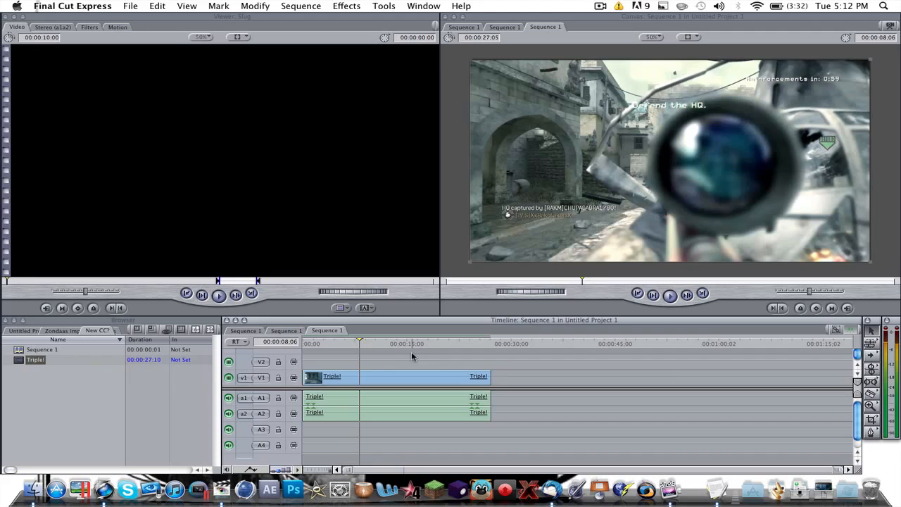
- Check how the Triple! clip's video and audio can be selected separately using the linked selection setting
click(834, 331)
click(454, 381)
click(441, 399)
drag(441, 398, 414, 395)
click(510, 368)
- Enlarge the Triple! video slightly beyond the canvas frame and duplicate it onto track V2 directly above the original
drag(362, 343, 345, 342)
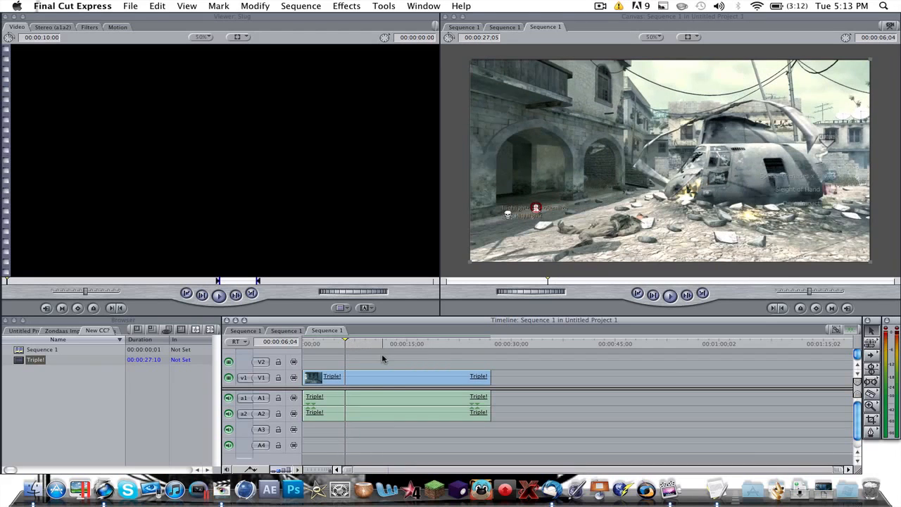
click(387, 375)
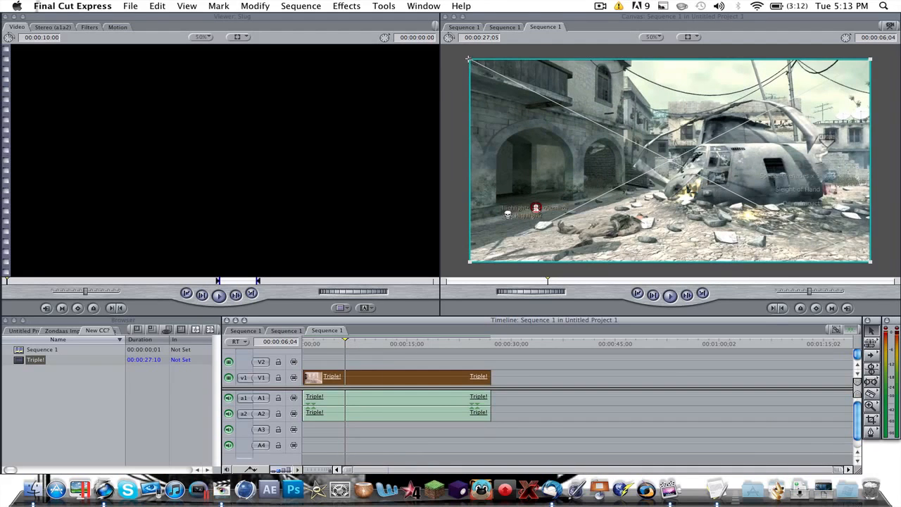
drag(469, 59, 464, 56)
click(489, 360)
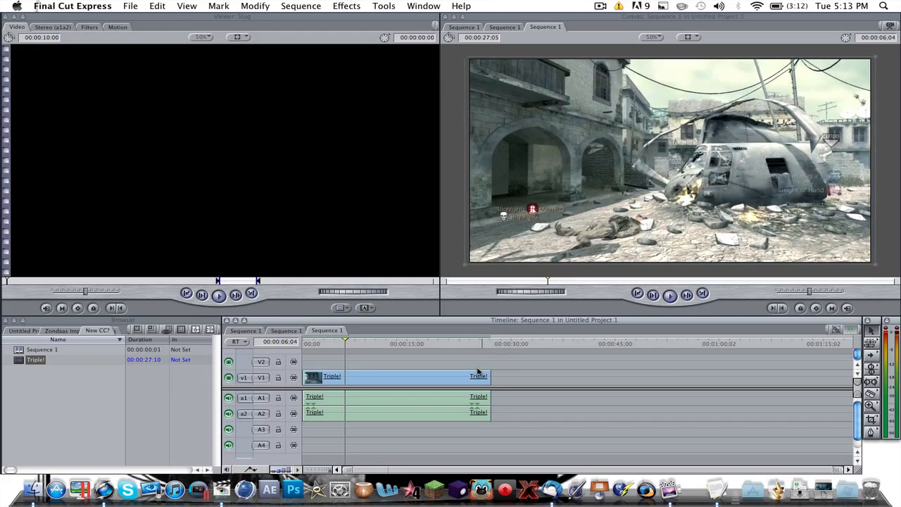
click(411, 378)
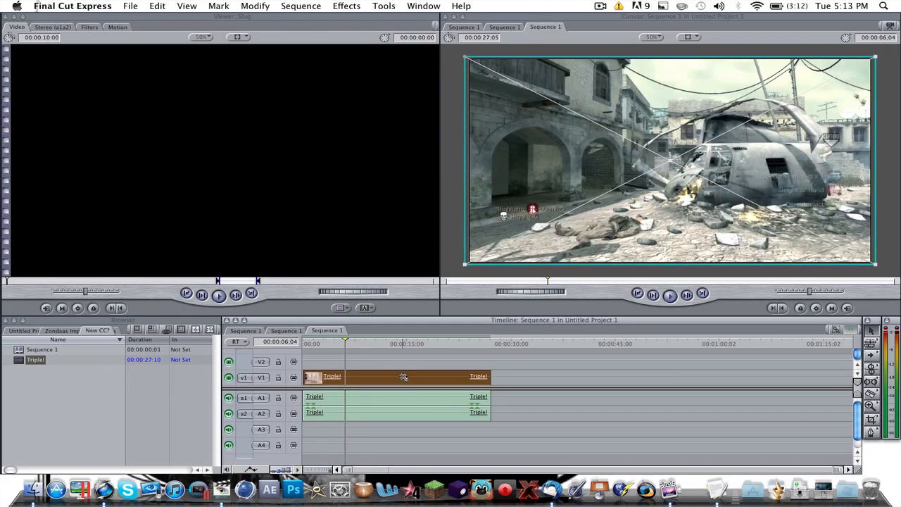
mouse_move(402, 378)
mouse_down()
mouse_move(413, 365)
mouse_move(421, 370)
mouse_move(388, 369)
mouse_move(603, 359)
mouse_move(396, 365)
mouse_up()
- Trim the V2 clip to run from 00:00:07:01 to about 00:00:11:28, and trim the starts of the V1 video and audio to 00:00:07:01
mouse_move(345, 349)
mouse_down()
mouse_move(314, 345)
mouse_move(351, 349)
mouse_up()
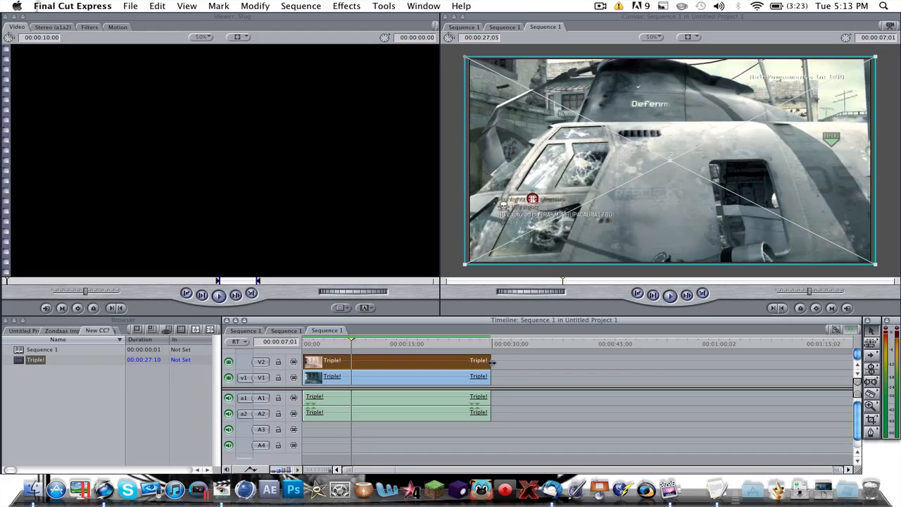
click(448, 375)
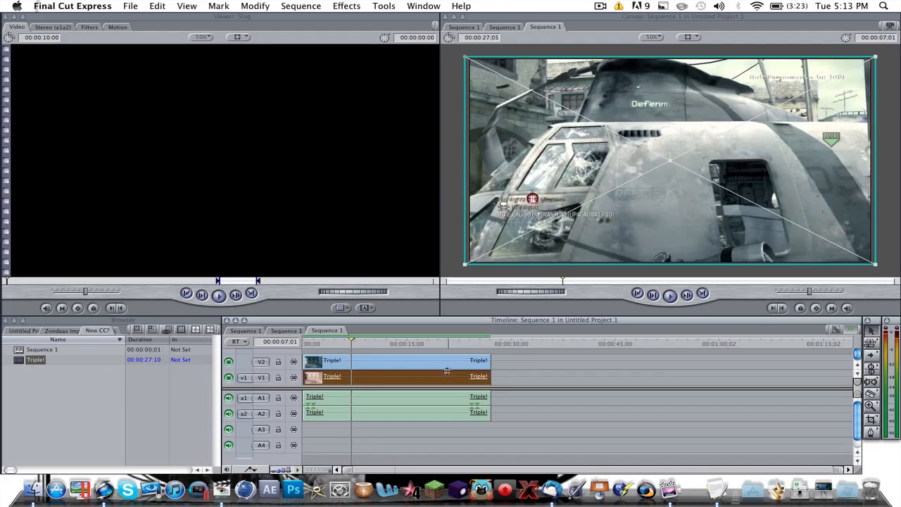
click(355, 362)
drag(491, 361, 385, 361)
drag(308, 361, 360, 362)
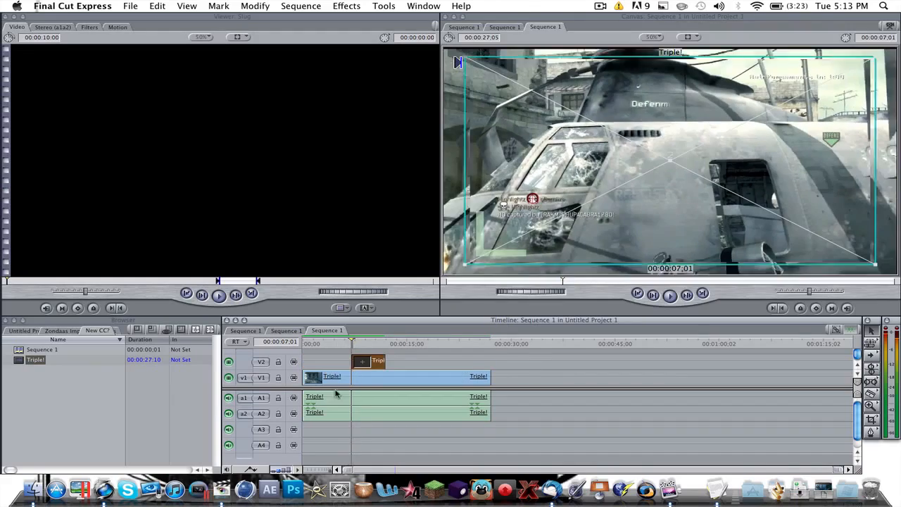
drag(302, 381, 352, 383)
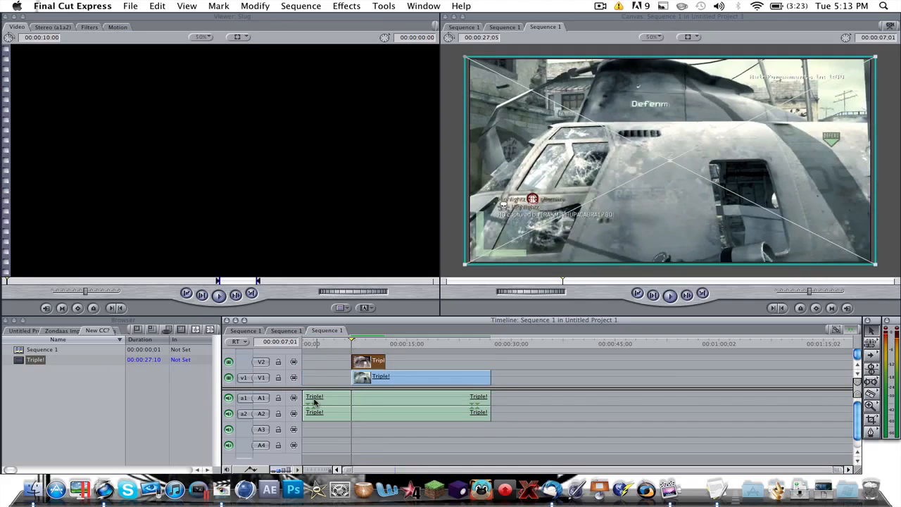
drag(304, 399, 352, 399)
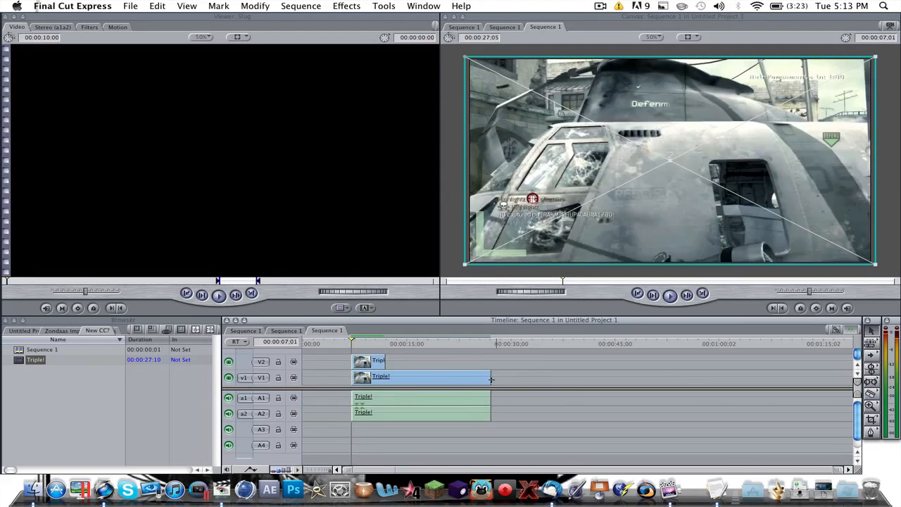
click(416, 379)
drag(481, 376, 445, 377)
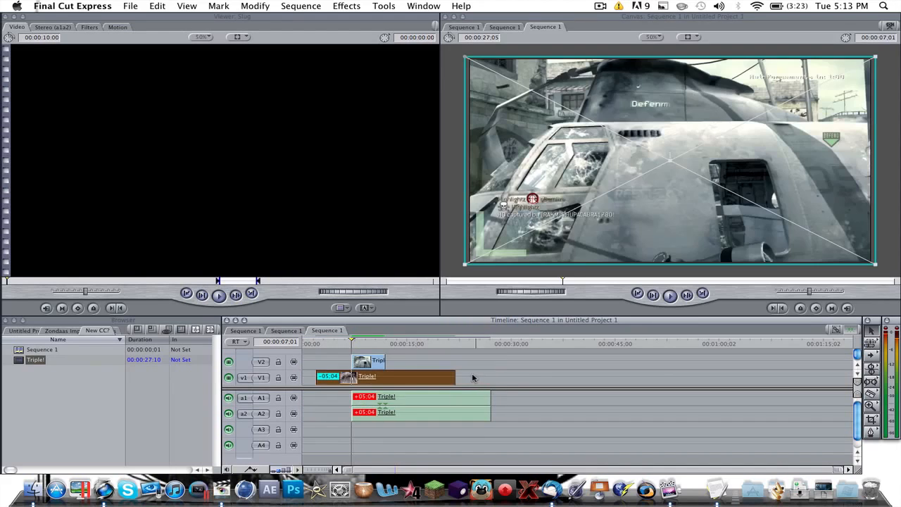
key(super+z)
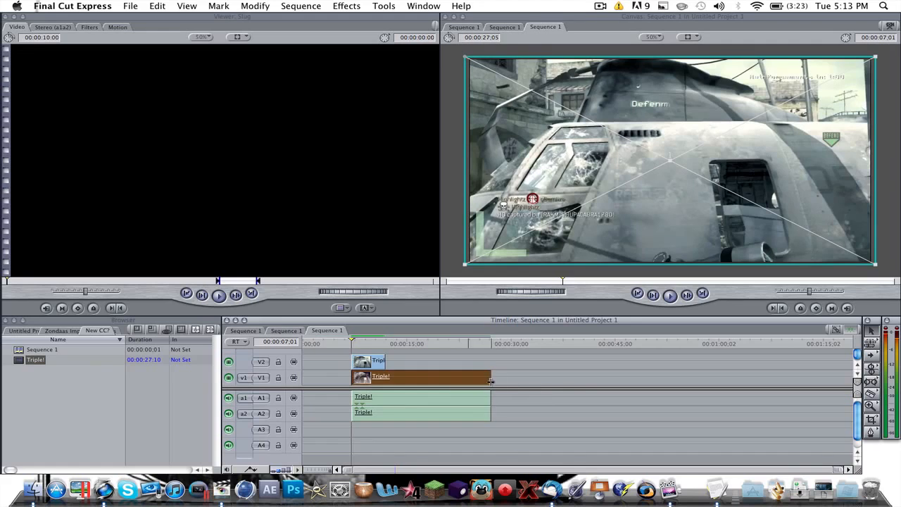
- Trim the ends of the V1 video and audio to match the V2 clip, and move all clips to the sequence start
drag(488, 378, 384, 377)
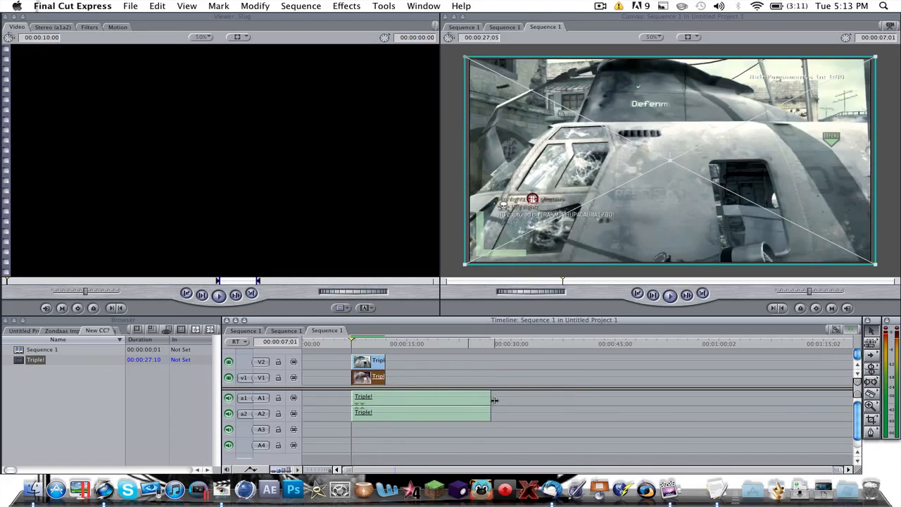
drag(490, 402, 386, 393)
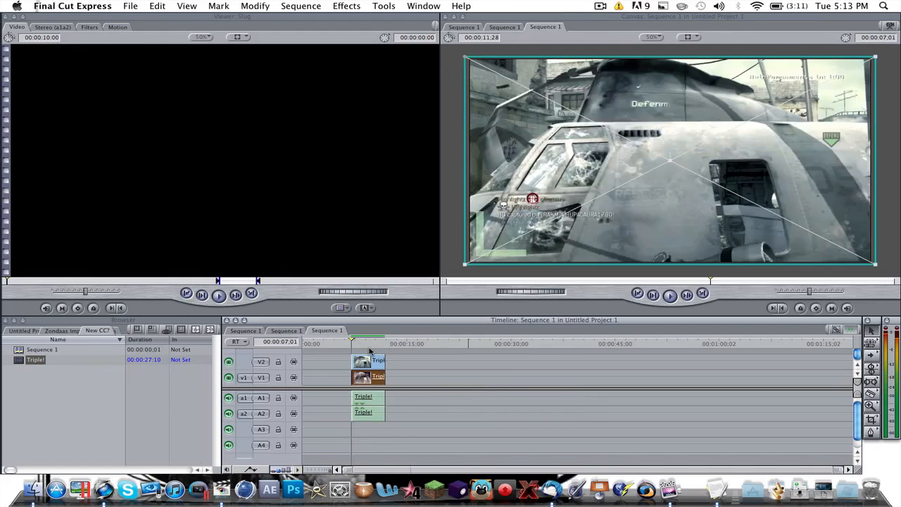
drag(370, 344, 372, 391)
- Apply a contrast-boosting composite mode to the V2 copy of the Triple! clip
drag(341, 351, 313, 348)
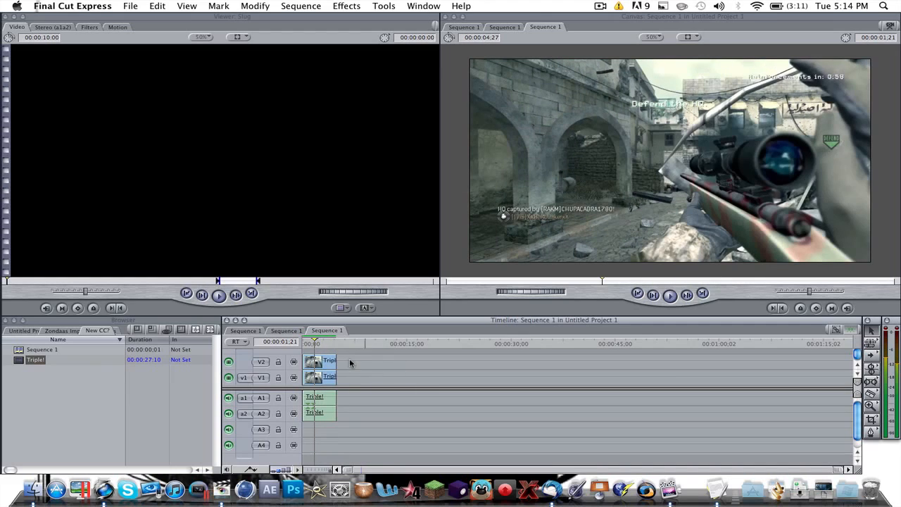
click(327, 364)
double_click(327, 364)
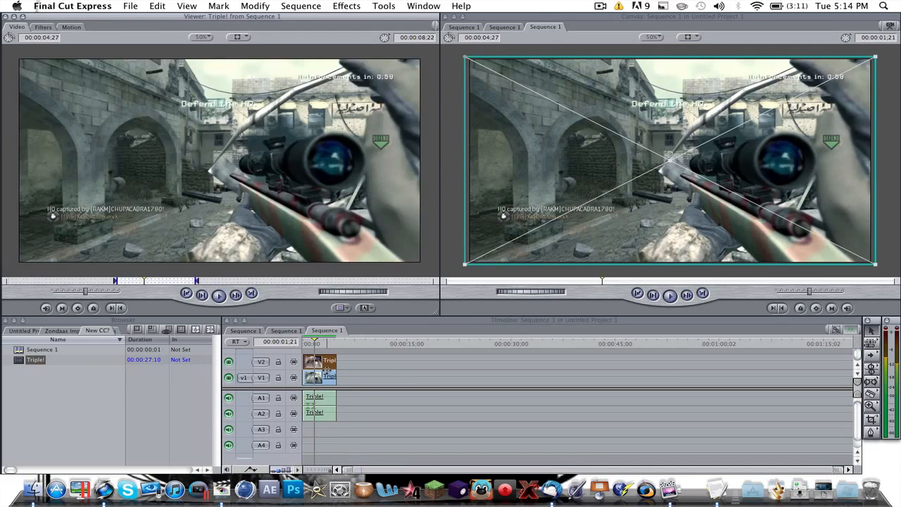
click(255, 5)
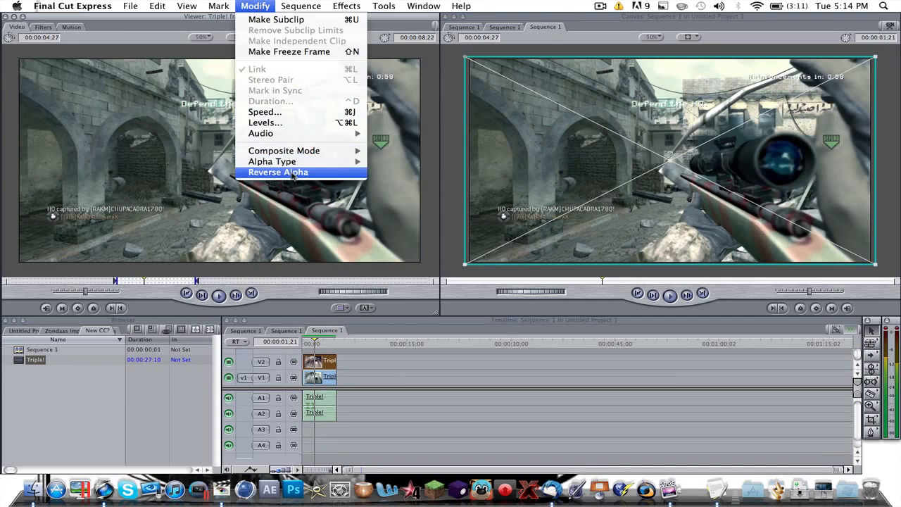
mouse_move(295, 151)
click(463, 219)
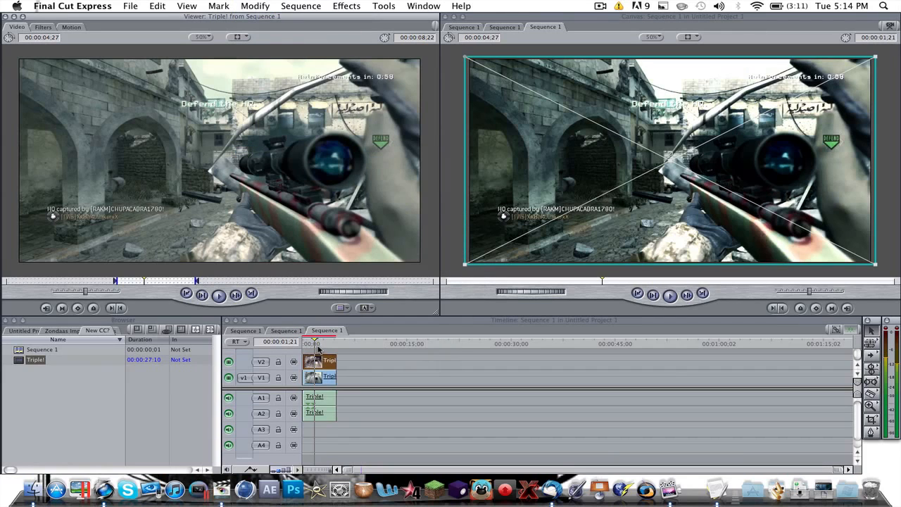
- Add the Color Corrector video filter to the V2 clip and open its color wheel controls
mouse_move(316, 345)
mouse_down()
mouse_move(302, 345)
mouse_move(321, 342)
mouse_up()
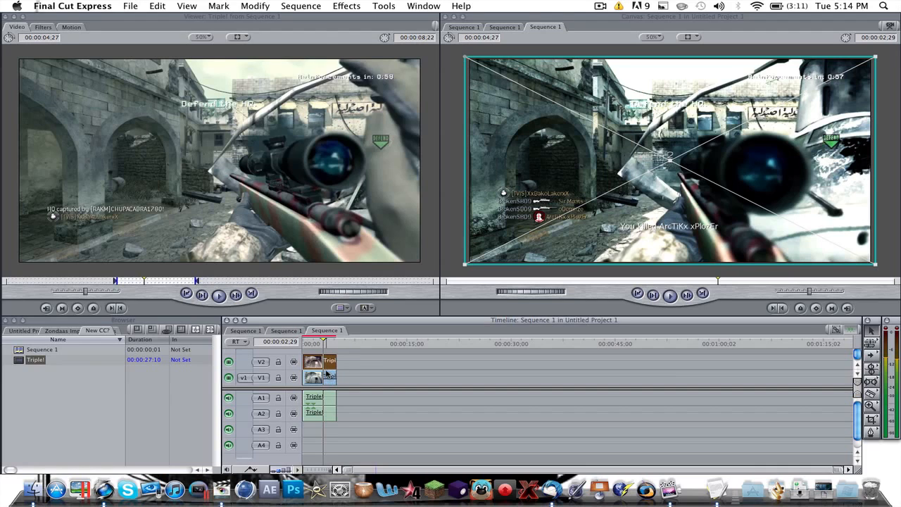
double_click(322, 361)
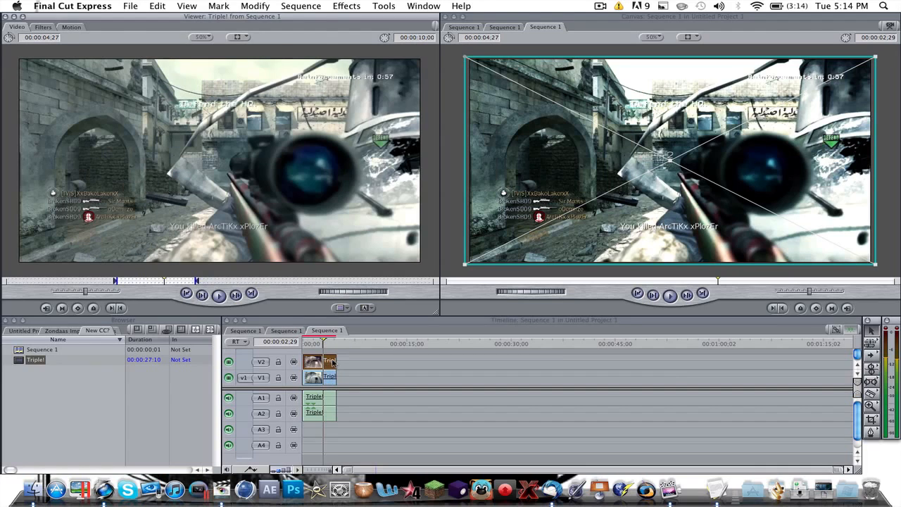
click(347, 6)
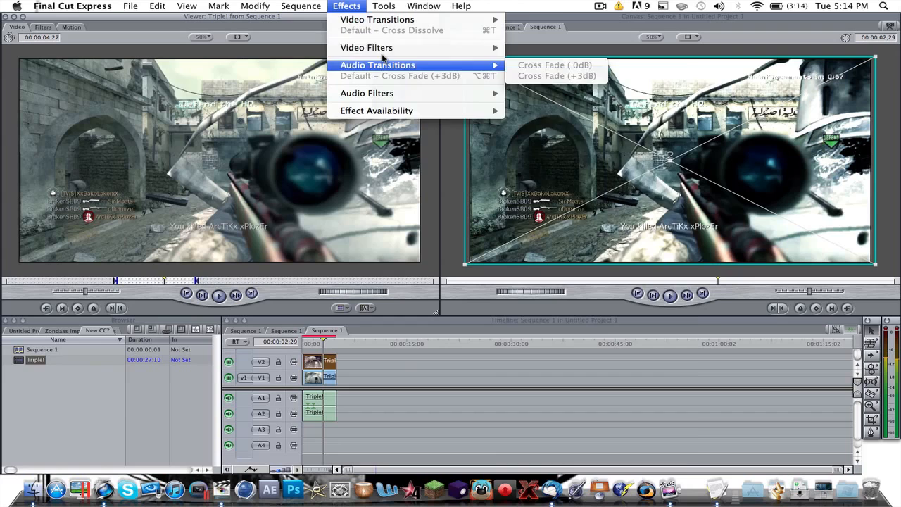
mouse_move(391, 50)
mouse_move(551, 86)
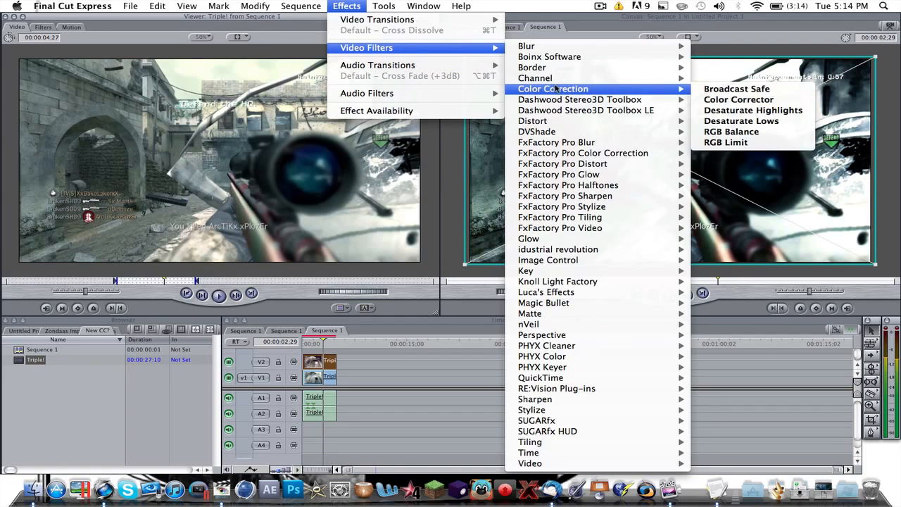
click(729, 104)
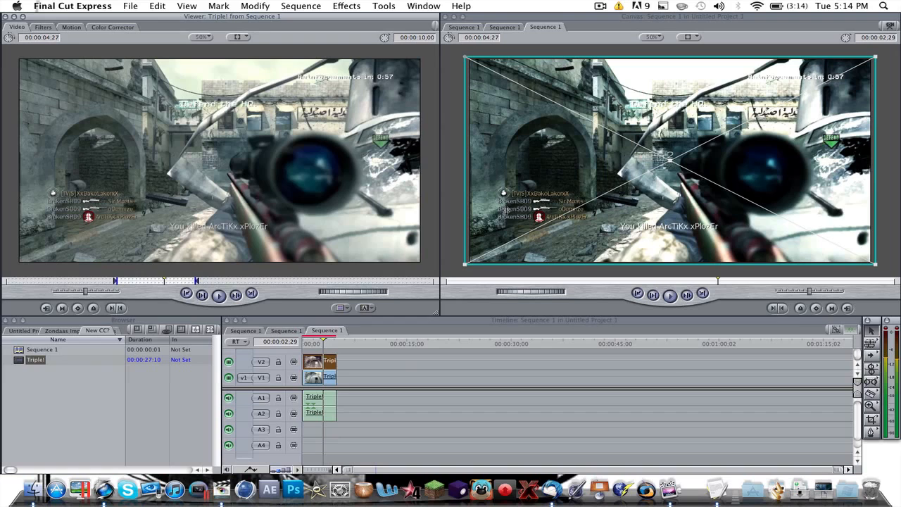
click(112, 27)
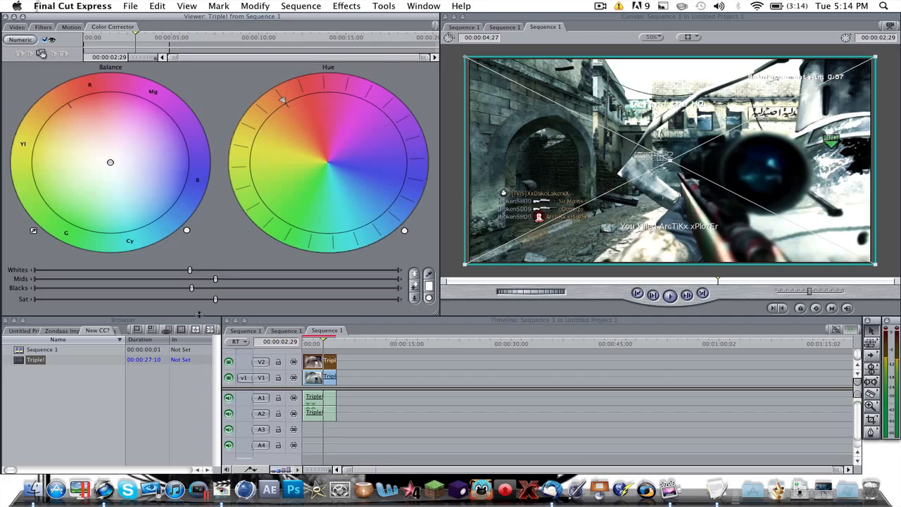
- Grade the V2 clip by lowering its whites, blacks and saturation, raising the mids slightly, and shifting the color balance toward cyan
drag(207, 301, 24, 304)
drag(37, 302, 197, 303)
drag(190, 270, 107, 271)
mouse_move(215, 280)
mouse_down()
mouse_move(264, 279)
mouse_move(153, 280)
mouse_move(227, 272)
mouse_move(162, 272)
mouse_move(243, 282)
mouse_move(227, 285)
mouse_up()
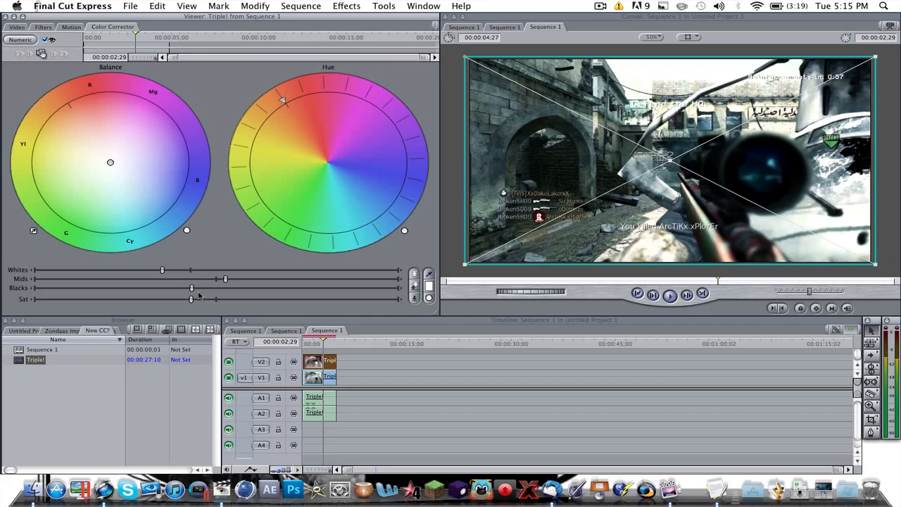
drag(192, 288, 147, 296)
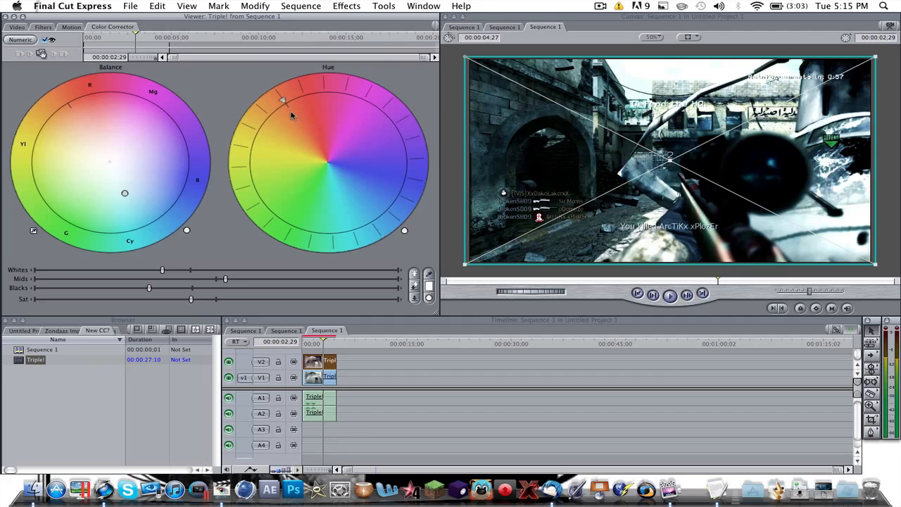
mouse_move(284, 101)
mouse_down()
mouse_move(337, 79)
mouse_move(393, 219)
mouse_move(338, 248)
mouse_move(278, 238)
mouse_move(228, 198)
mouse_move(226, 206)
mouse_move(260, 216)
mouse_move(236, 172)
mouse_move(259, 101)
mouse_move(275, 99)
mouse_up()
click(404, 232)
- Add the Color Corrector video filter to the V1 clip and open its color wheel controls
double_click(321, 379)
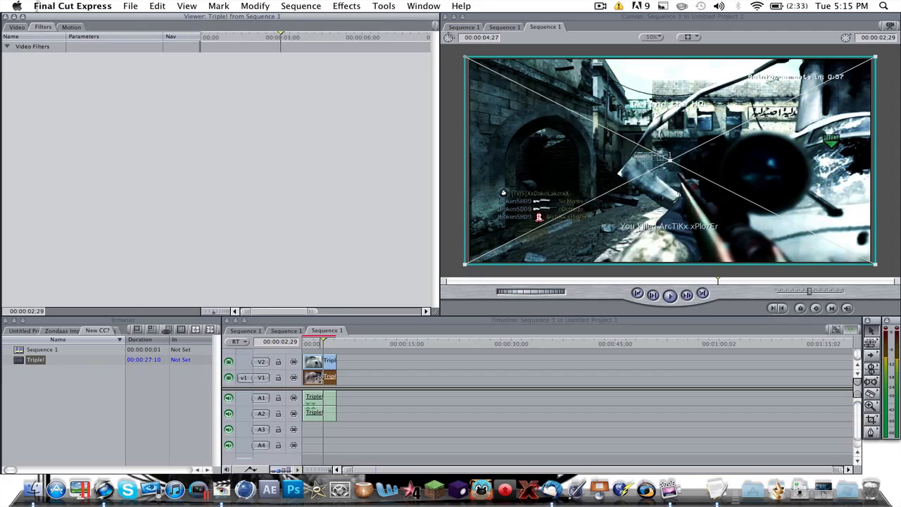
click(355, 7)
mouse_move(389, 51)
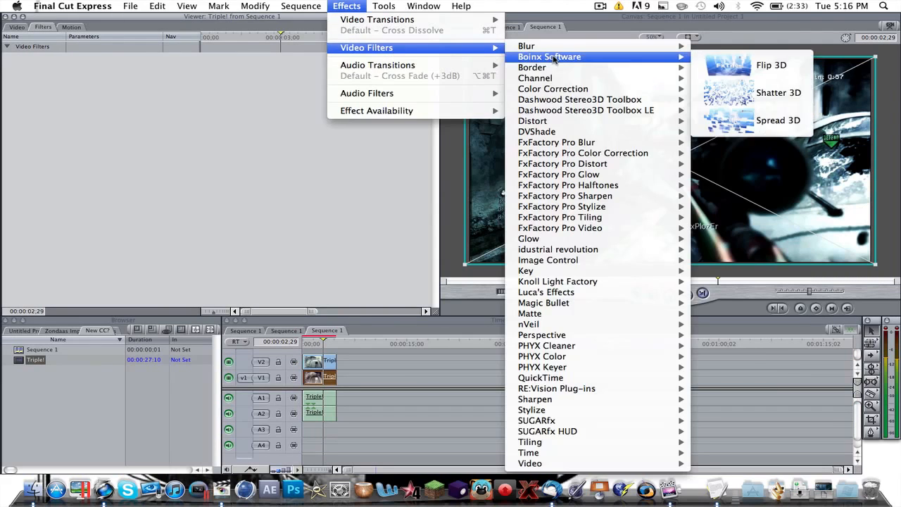
mouse_move(565, 90)
click(739, 100)
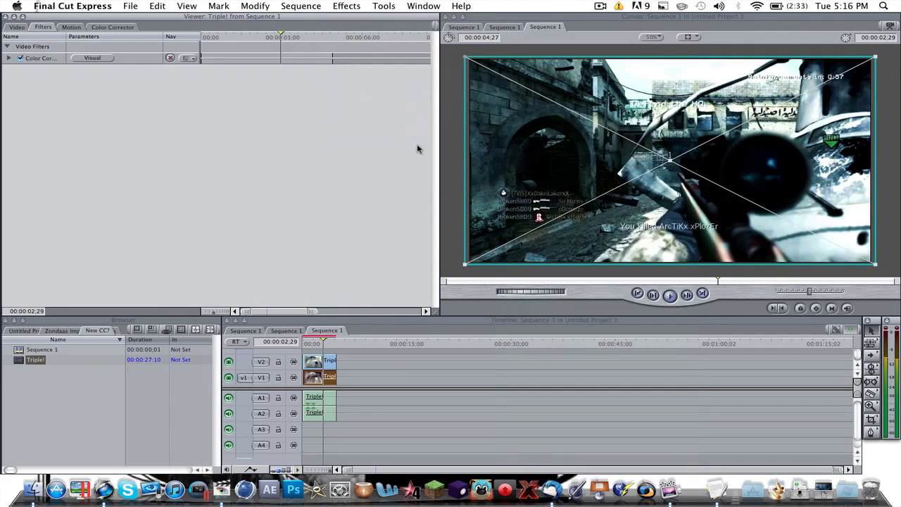
click(92, 60)
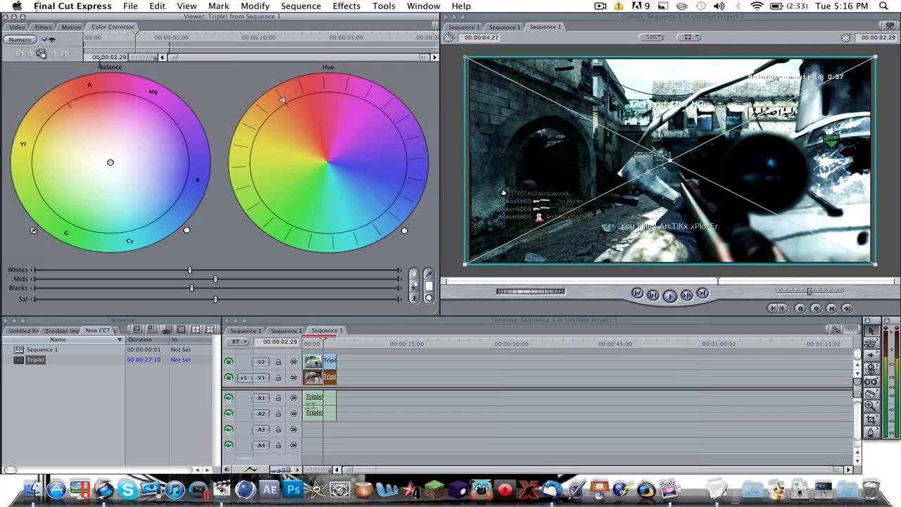
click(71, 27)
click(44, 27)
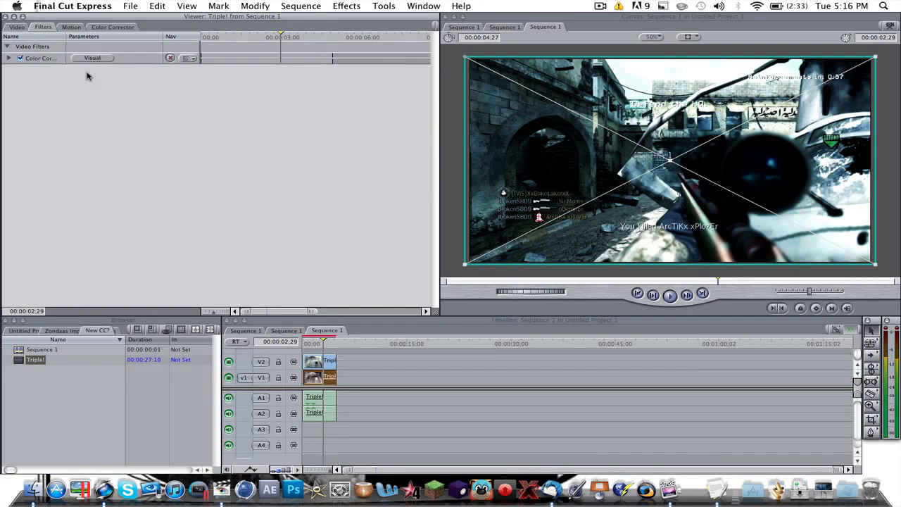
click(87, 59)
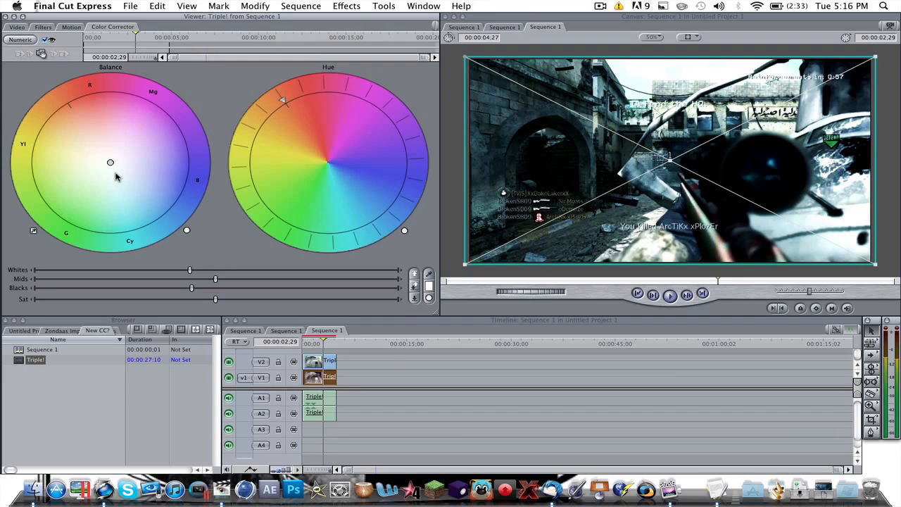
- Reduce the V1 clip's saturation to the minimum and shift its color balance toward red
drag(215, 301, 3, 289)
drag(101, 151, 90, 132)
double_click(327, 359)
double_click(328, 378)
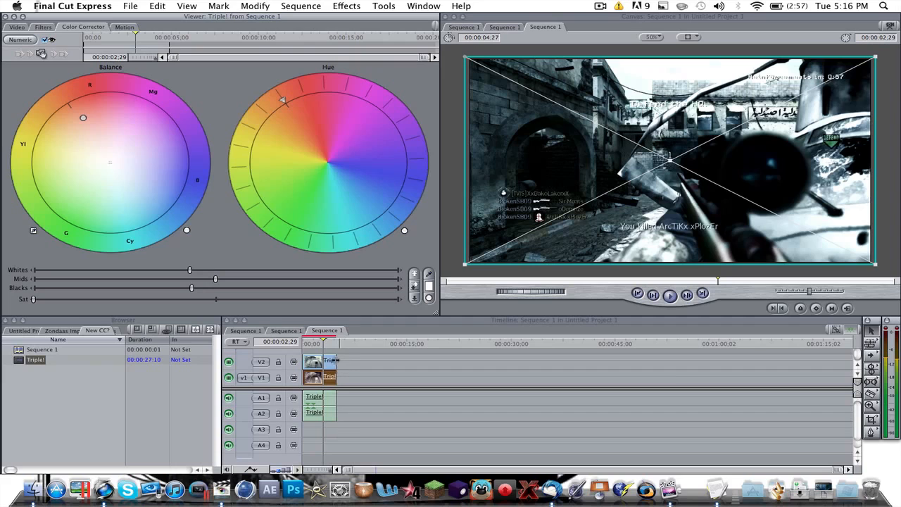
- Delete all clips from the timeline and place the full Triple! clip on V1 at the sequence start
drag(338, 354, 336, 407)
key(Delete)
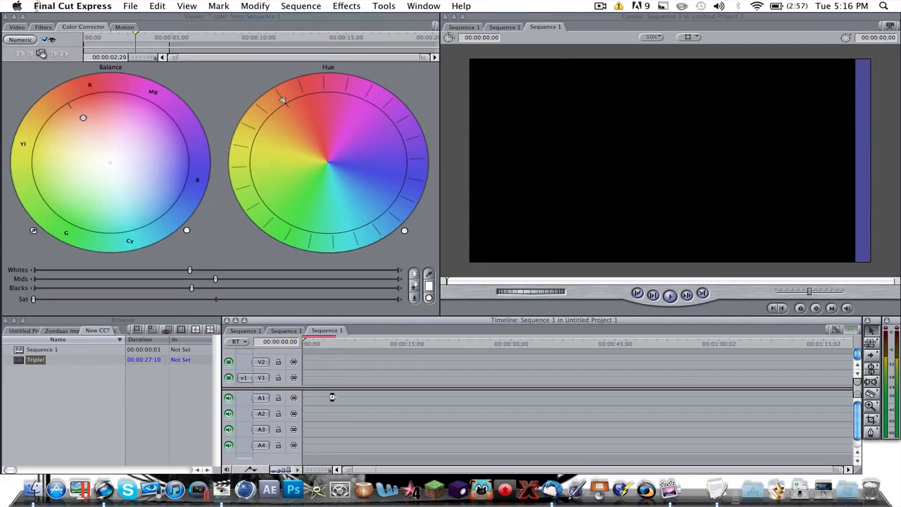
drag(310, 350, 304, 377)
- Trim the start of the Triple! clip to 00:00:08:12 and delete its audio
drag(491, 344, 363, 376)
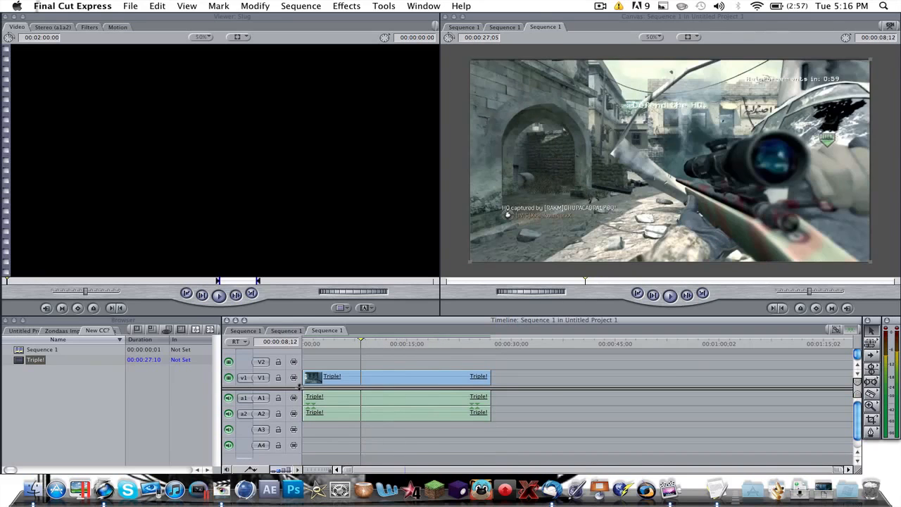
drag(305, 377, 359, 386)
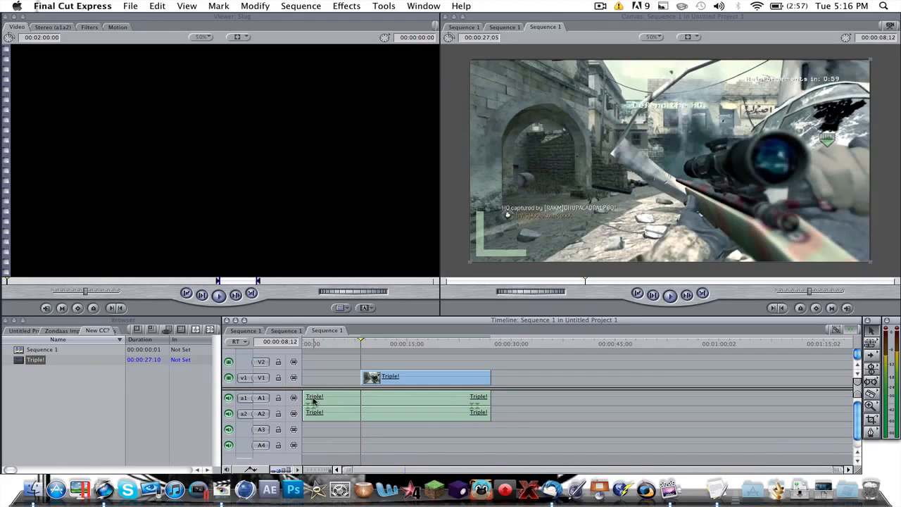
drag(304, 401, 362, 405)
click(395, 403)
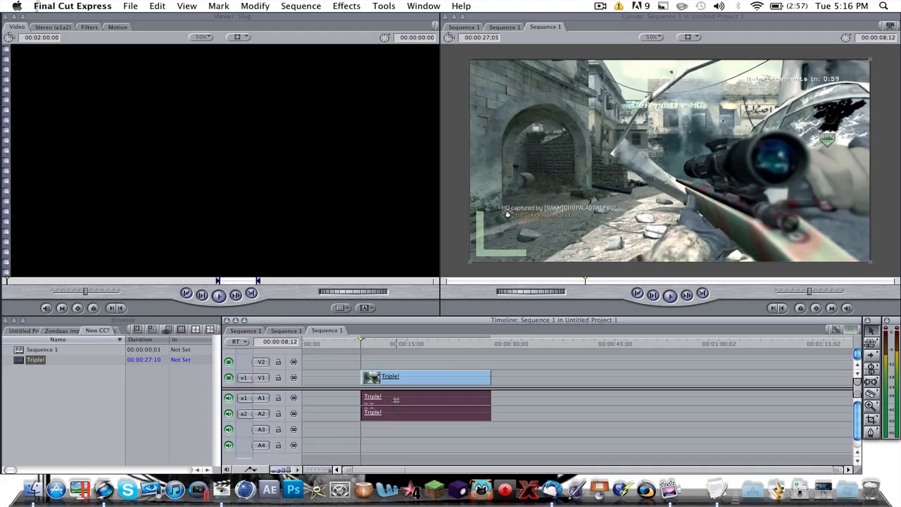
key(Delete)
- Shorten the V1 clip to 00:00:04:10 at the sequence start and enlarge its picture slightly to overfill the canvas frame
drag(492, 380, 291, 373)
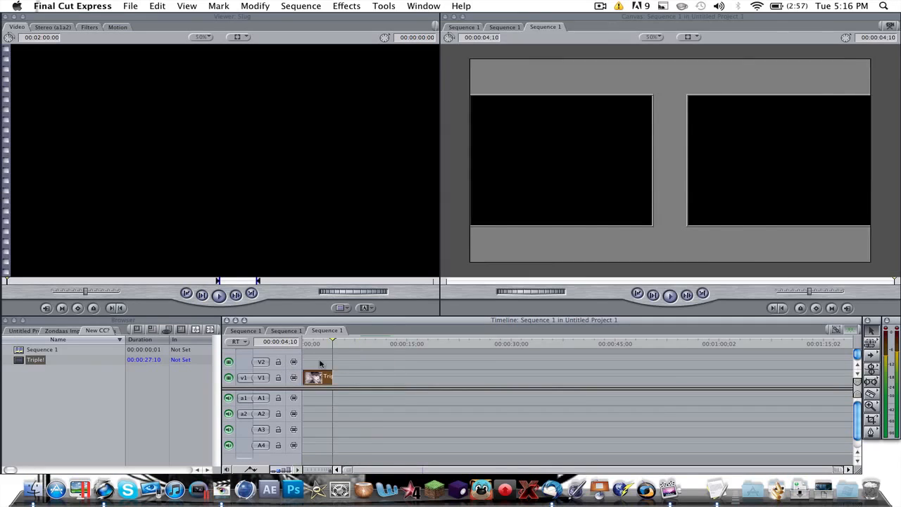
drag(331, 342, 297, 352)
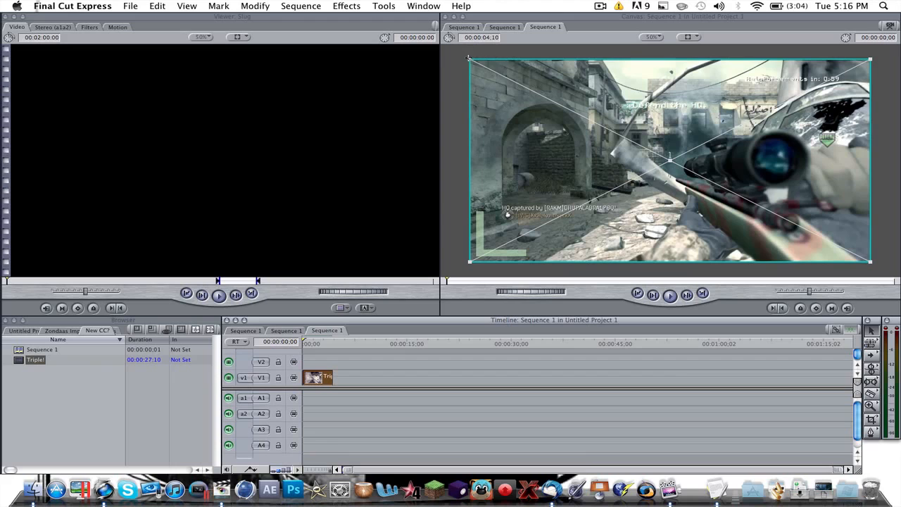
drag(469, 57, 462, 56)
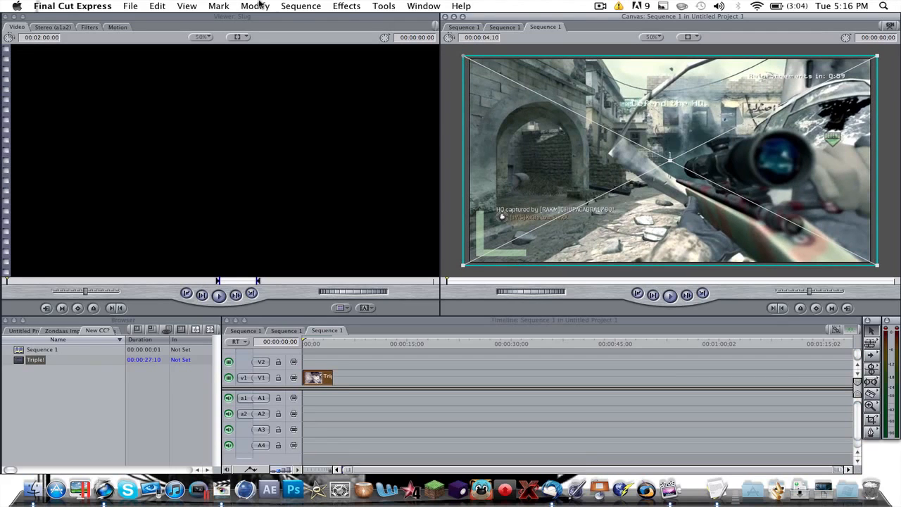
- Add the Magic Bullet Looks filter to the V1 clip and open the look for editing in LooksBuilder
click(347, 5)
mouse_move(405, 49)
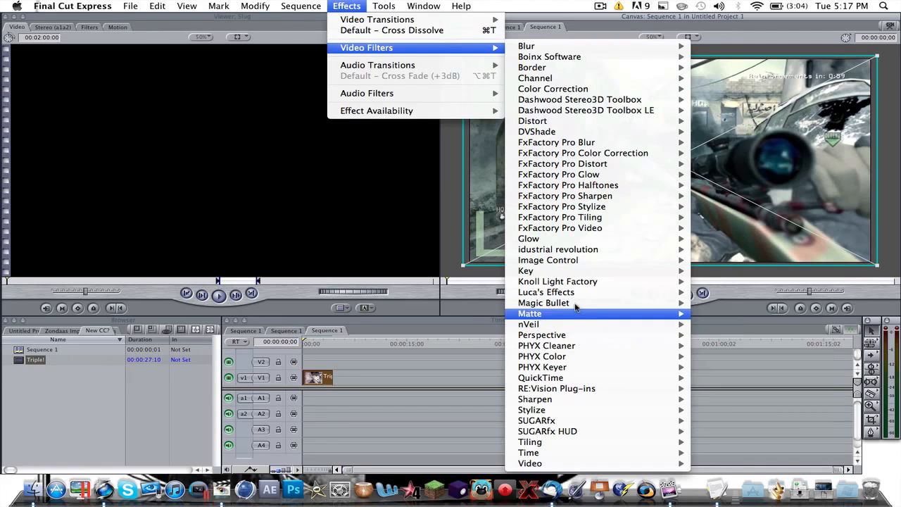
mouse_move(563, 303)
click(709, 303)
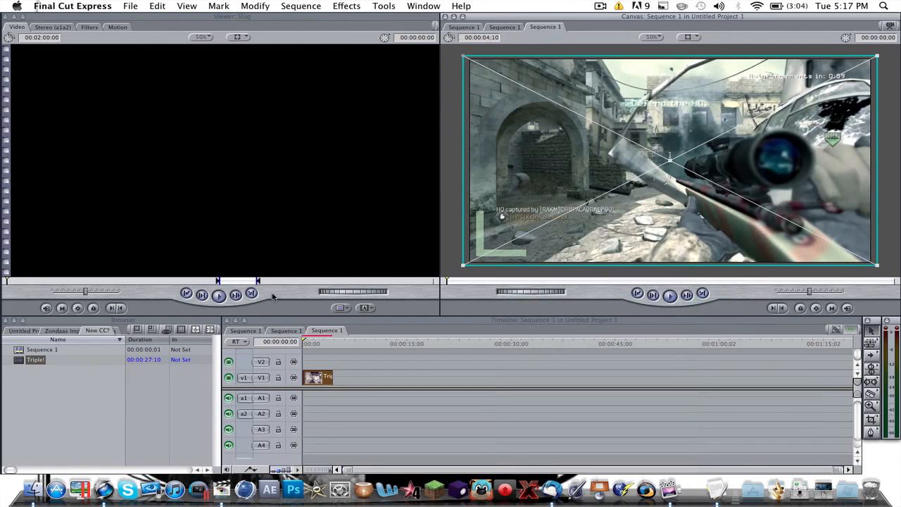
click(90, 28)
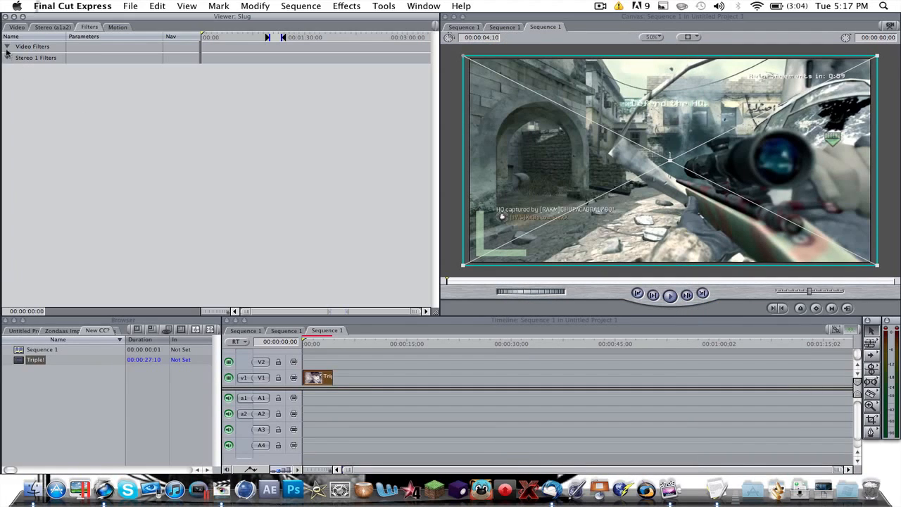
double_click(313, 378)
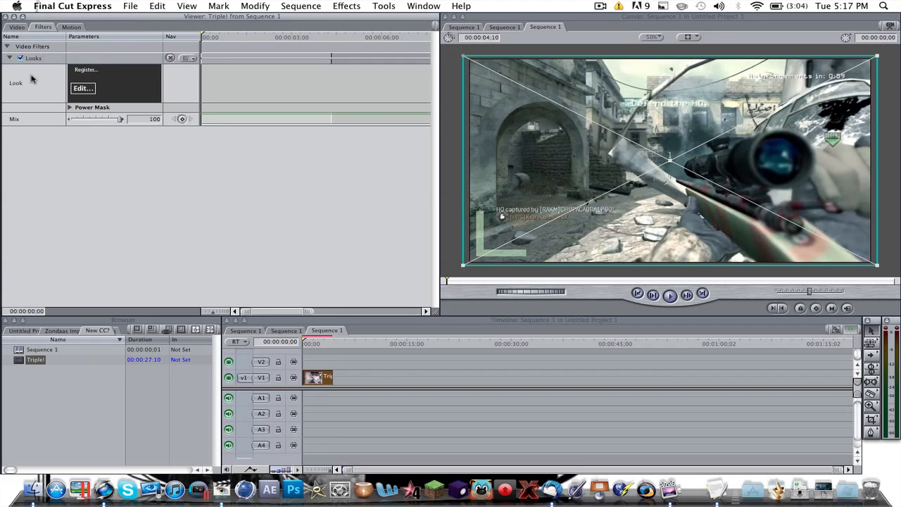
click(94, 91)
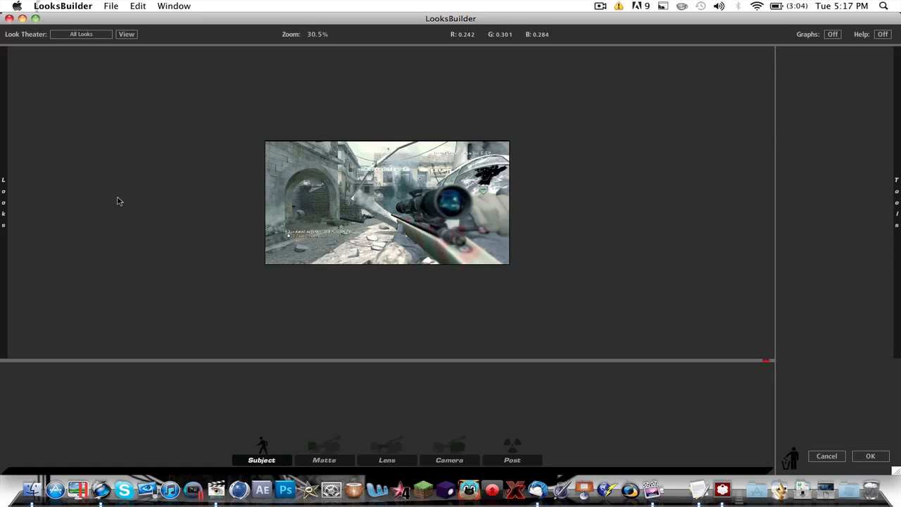
- Try the Diffusion Max look and the Berlin look from Music Videos on the clip
mouse_move(4, 176)
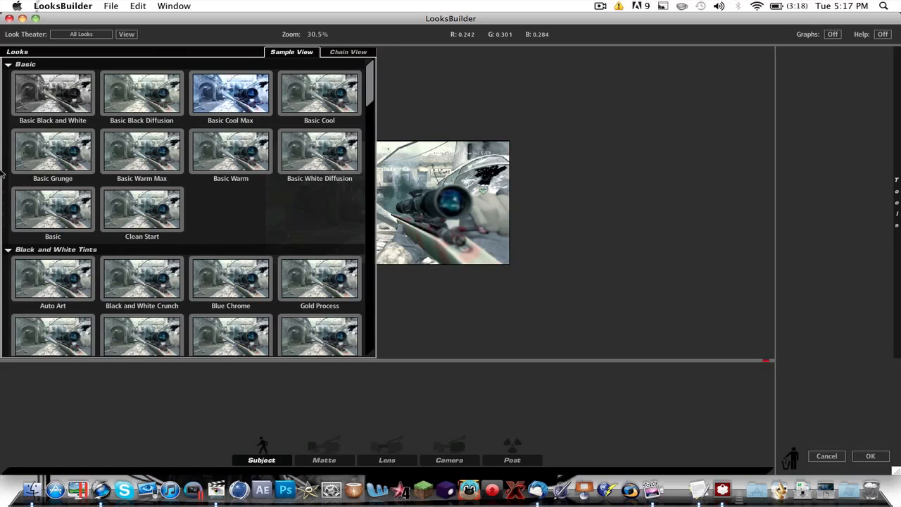
scroll(55, 167, down, 5)
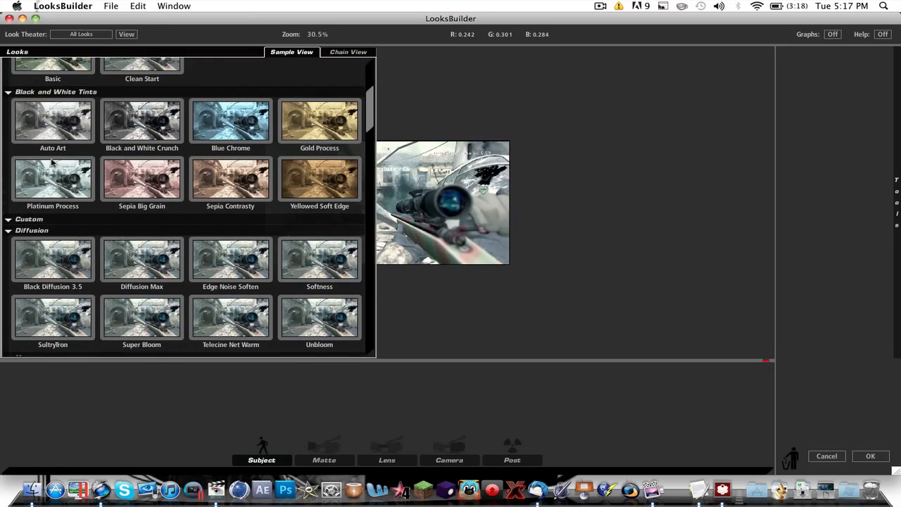
click(175, 272)
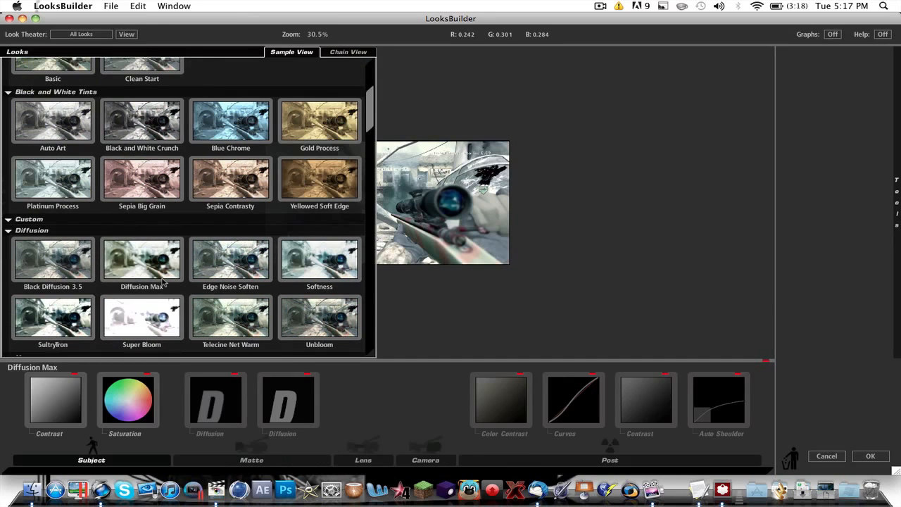
mouse_move(221, 245)
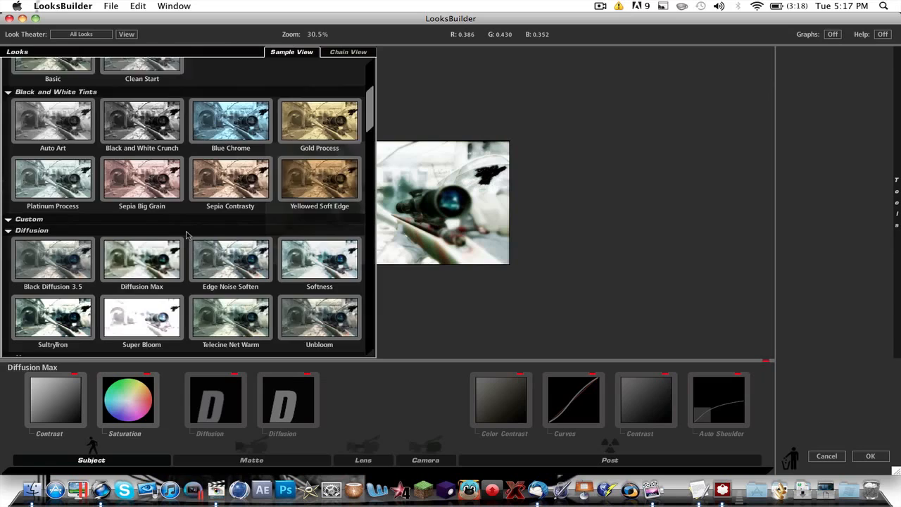
scroll(190, 237, down, 9)
click(141, 199)
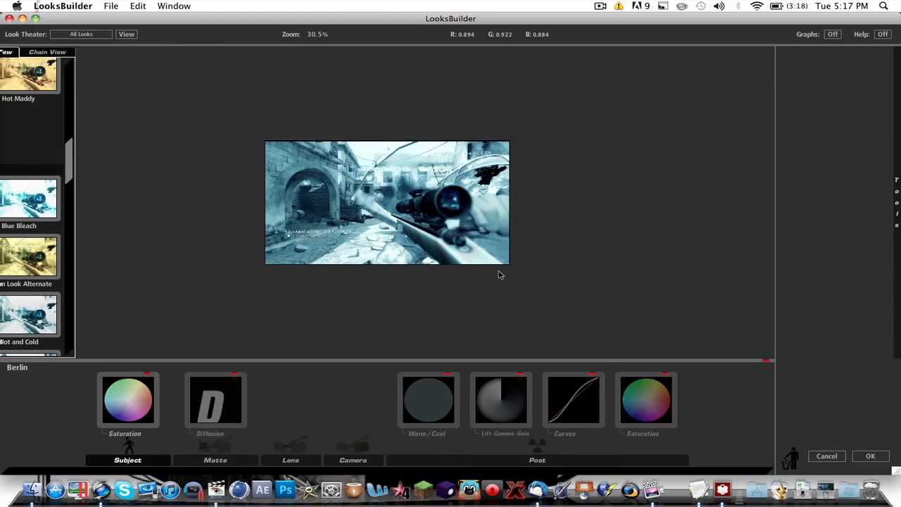
- Try the Blockbuster look from the Popular Film group on the clip
mouse_move(3, 205)
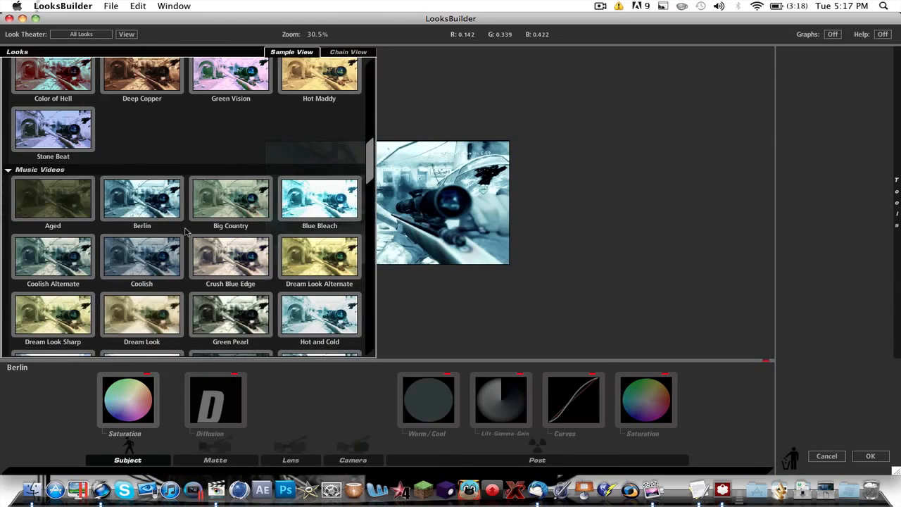
scroll(188, 234, down, 10)
click(214, 201)
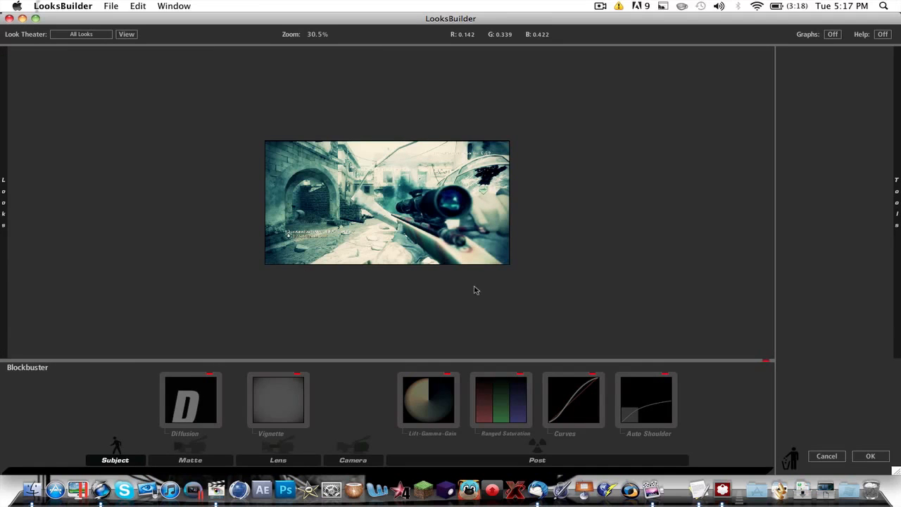
- Apply the Swing Tilt Film look from the Special Effects group to the clip
mouse_move(3, 154)
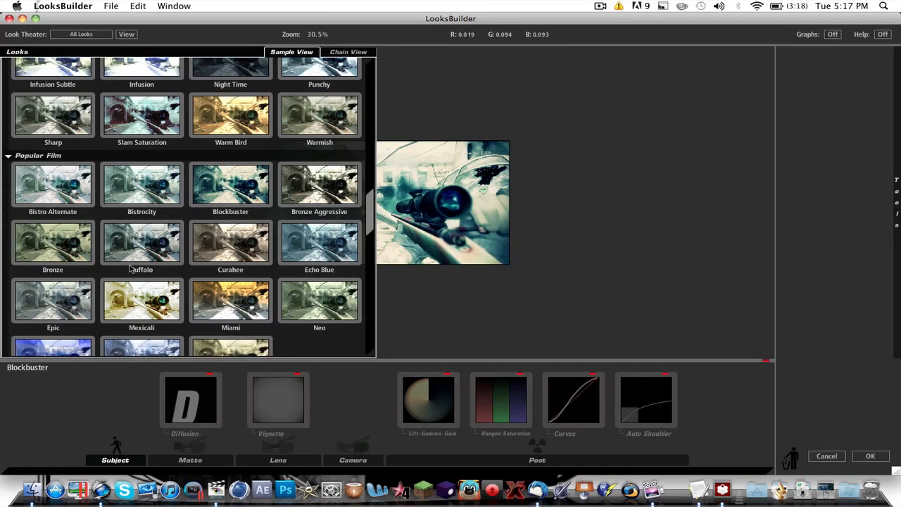
scroll(141, 253, down, 8)
scroll(154, 242, down, 1)
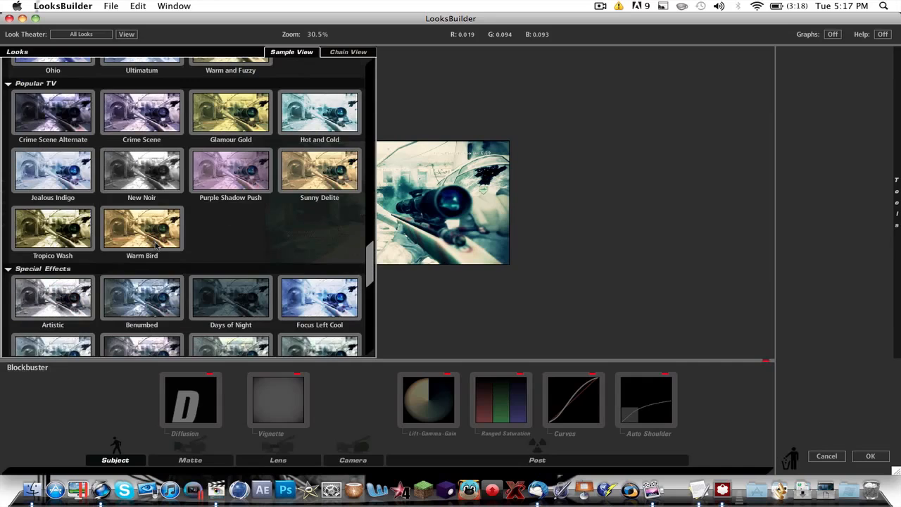
scroll(140, 307, down, 5)
click(293, 259)
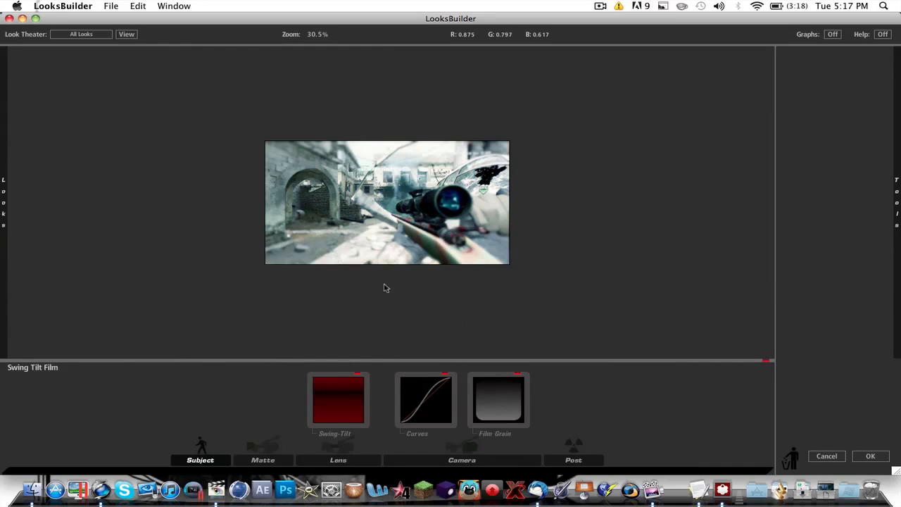
mouse_move(2, 194)
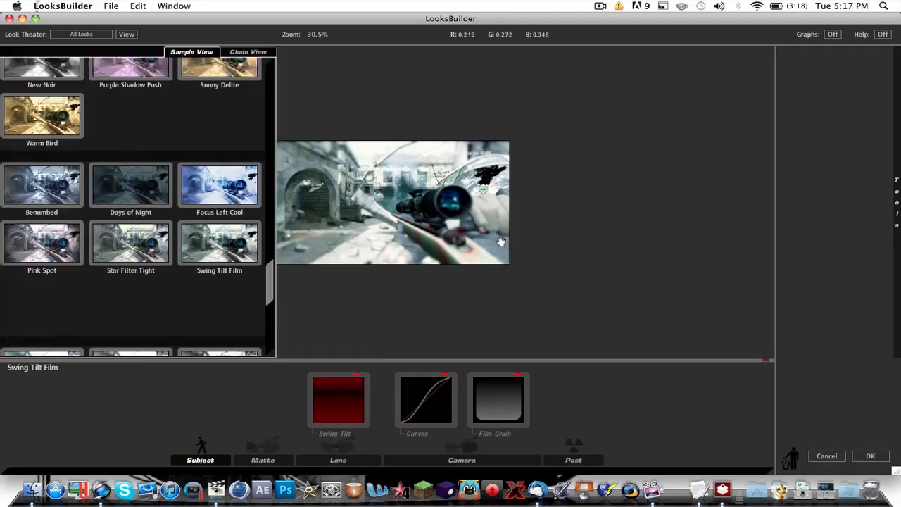
mouse_move(3, 251)
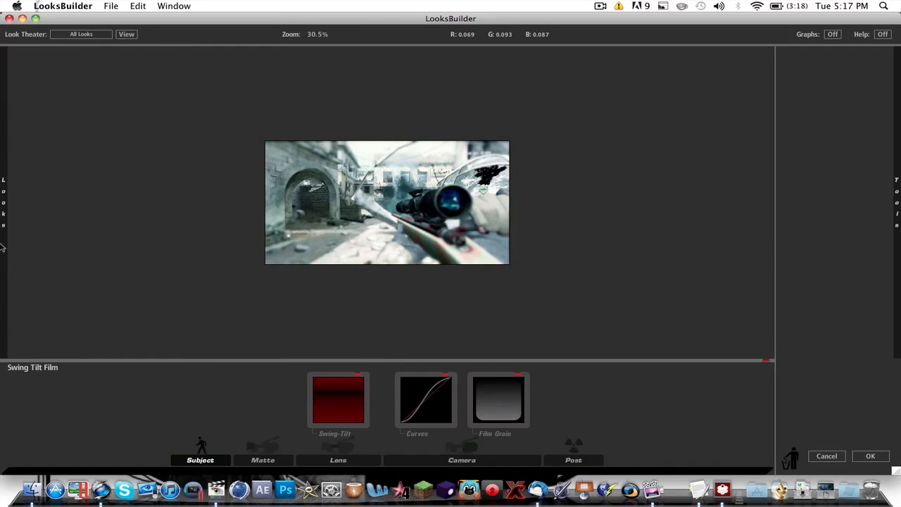
scroll(49, 245, down, 5)
scroll(50, 245, down, 4)
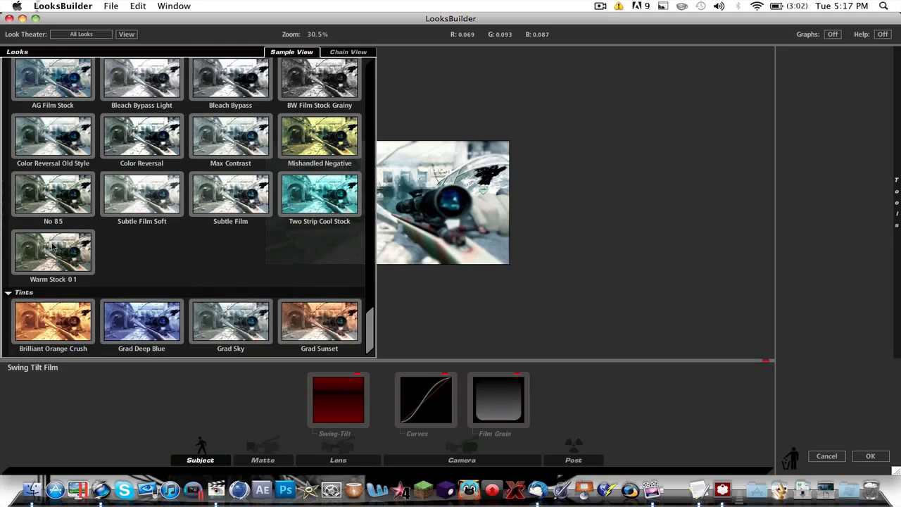
scroll(56, 245, up, 18)
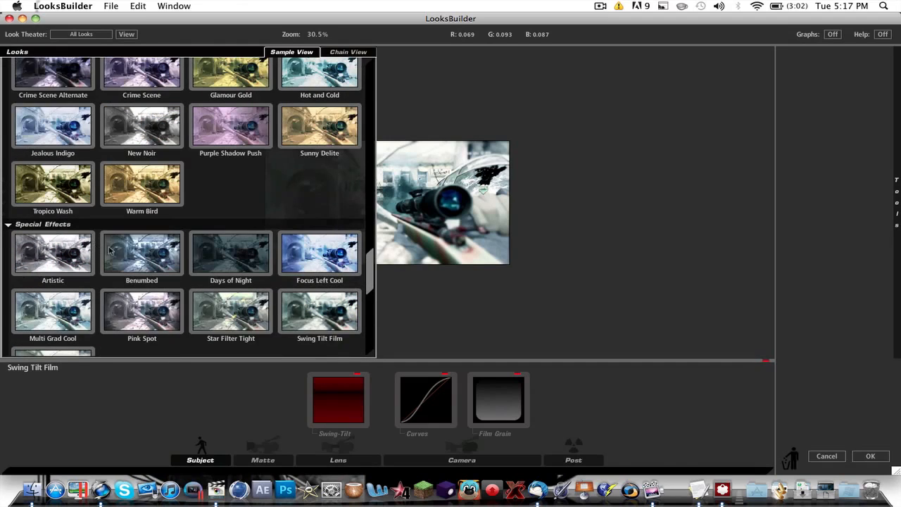
- Add an Anamorphic Flare lens tool to the look, set its color to a darker blue and apply the look to the clip
mouse_move(896, 205)
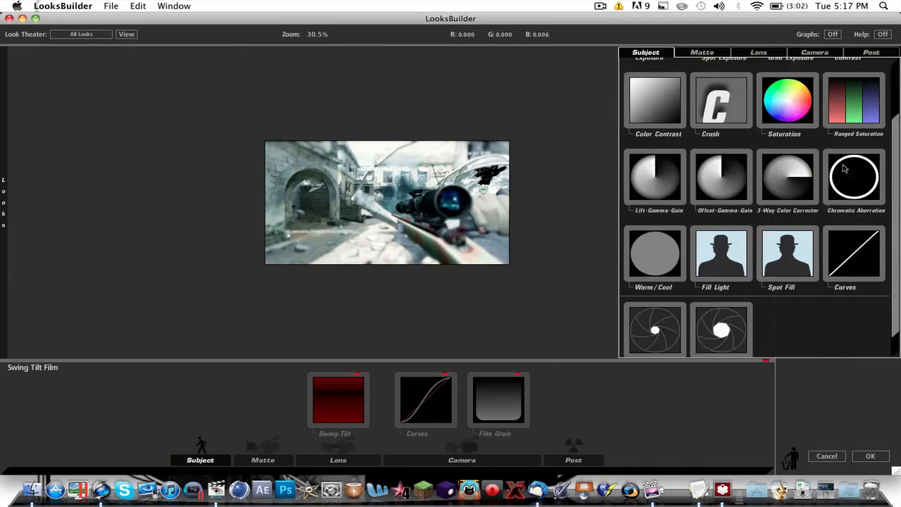
scroll(837, 173, up, 3)
click(713, 52)
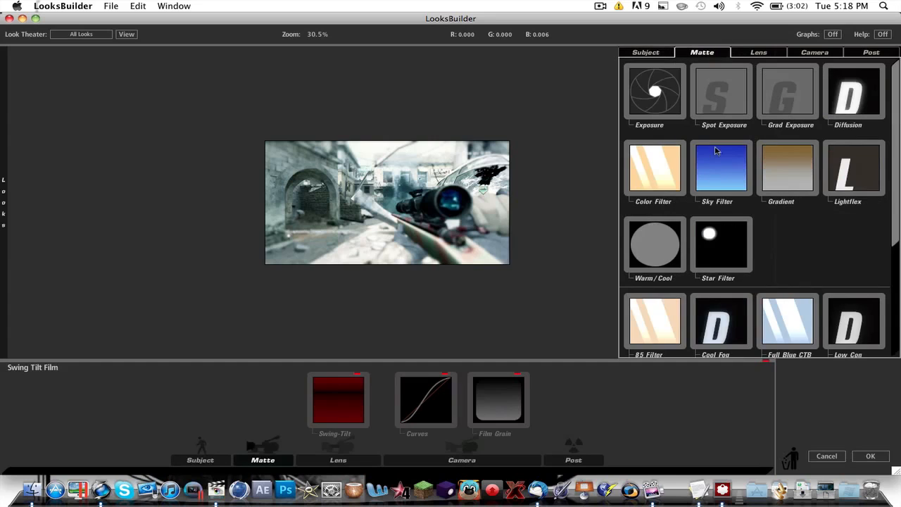
click(752, 53)
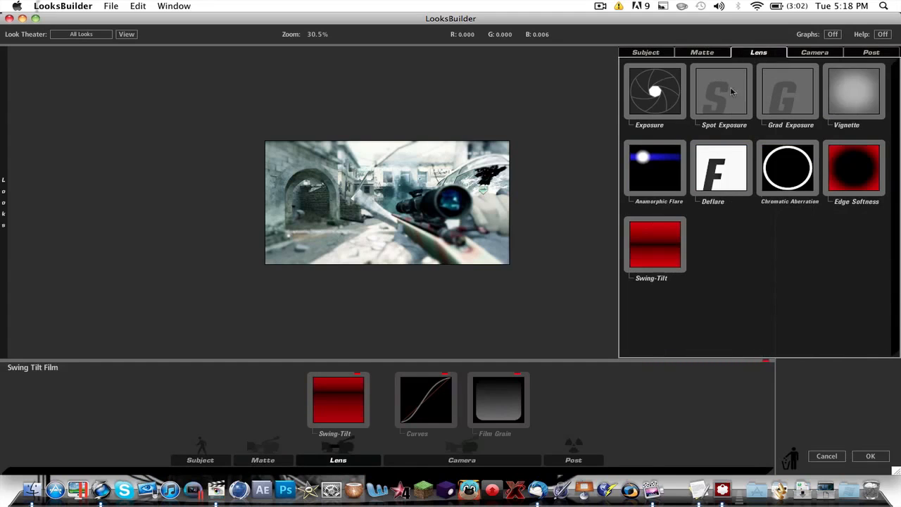
drag(665, 176, 461, 215)
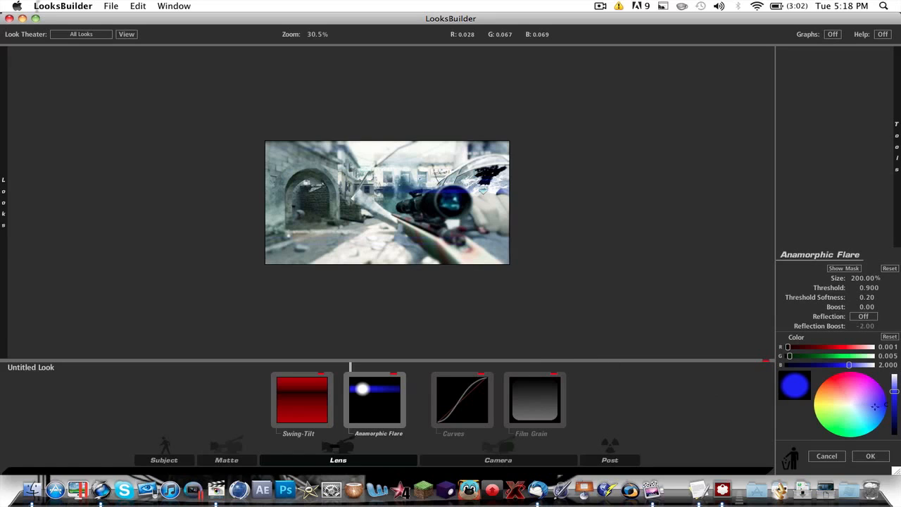
drag(875, 406, 895, 400)
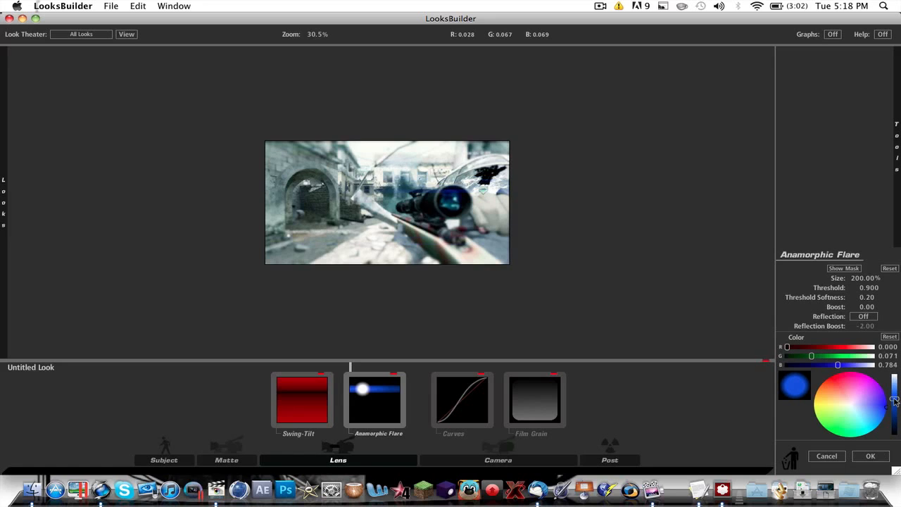
click(870, 456)
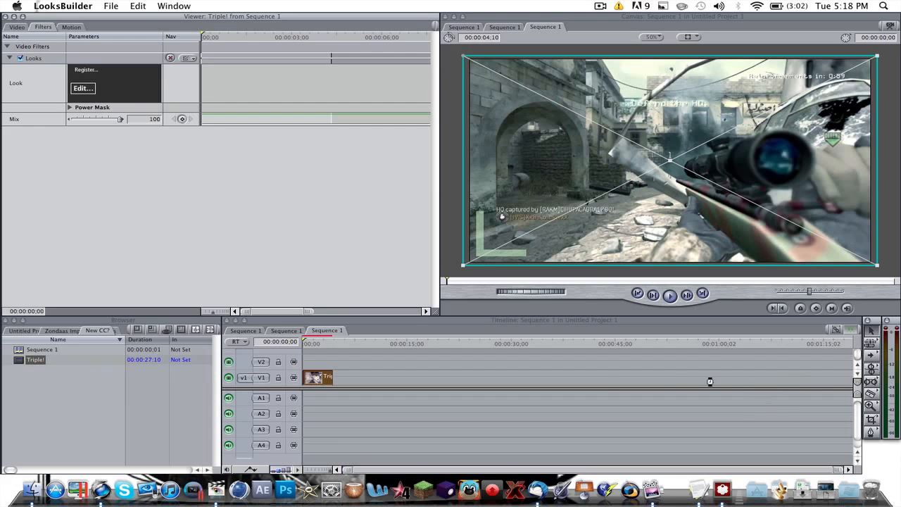
- Check the applied look at the clip's start, its end and at 00:00:01;24
click(308, 343)
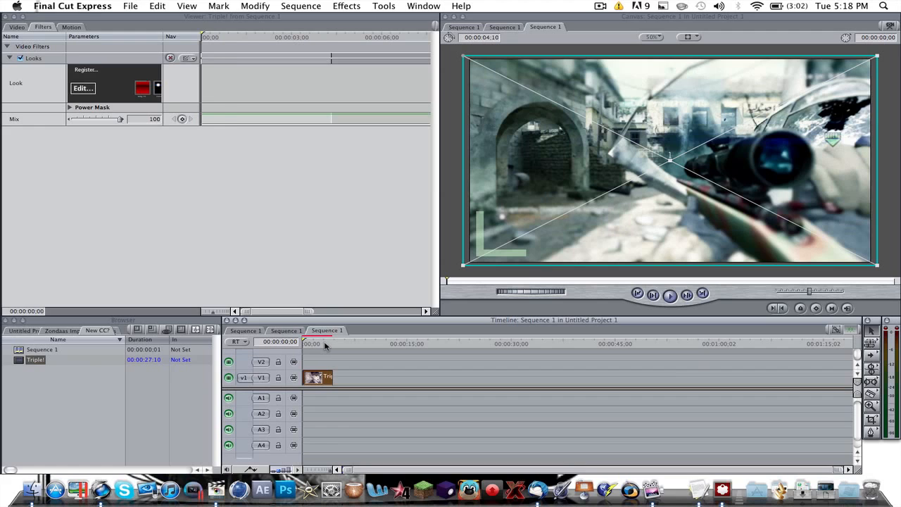
click(331, 343)
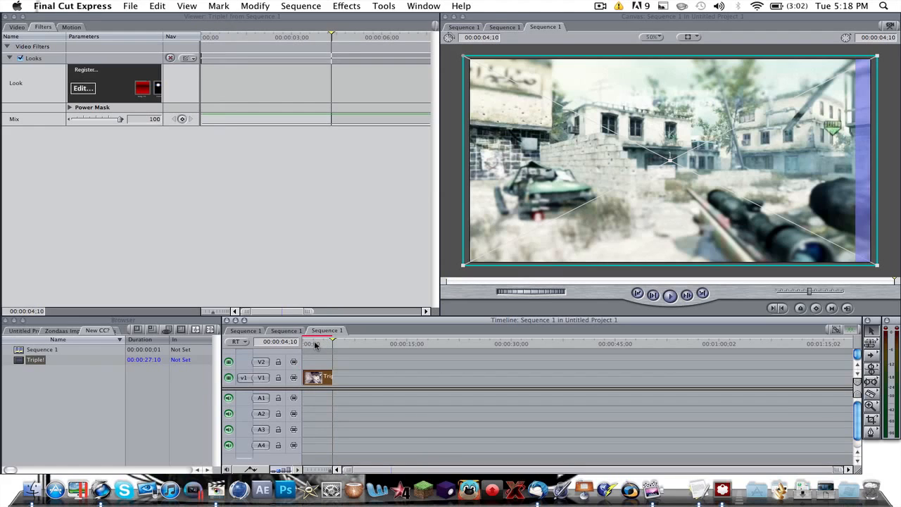
click(315, 344)
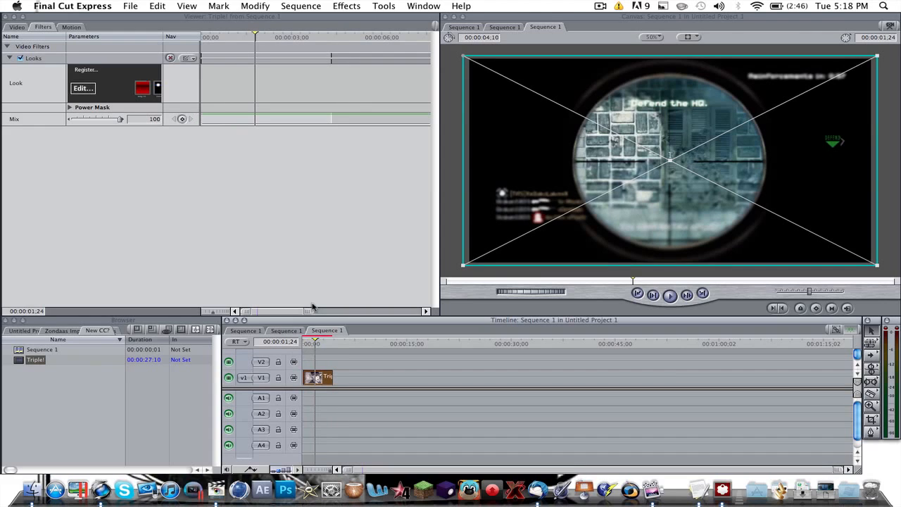
- Reopen the clip's look for editing and load the saved look file PC CC.ls3 from Documents
click(88, 90)
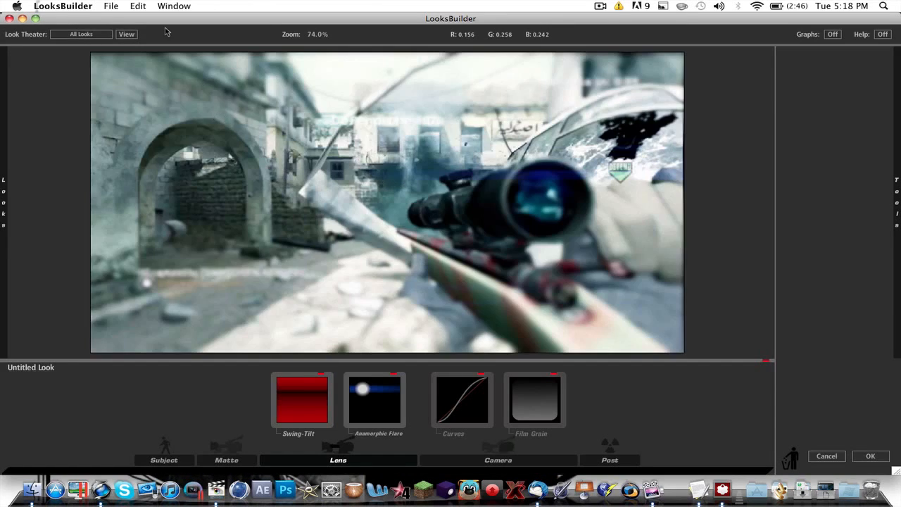
click(107, 5)
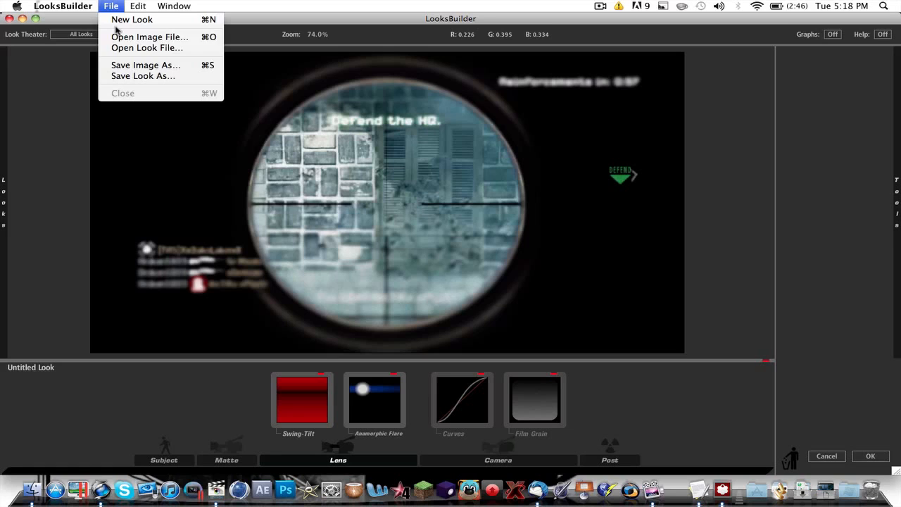
click(127, 48)
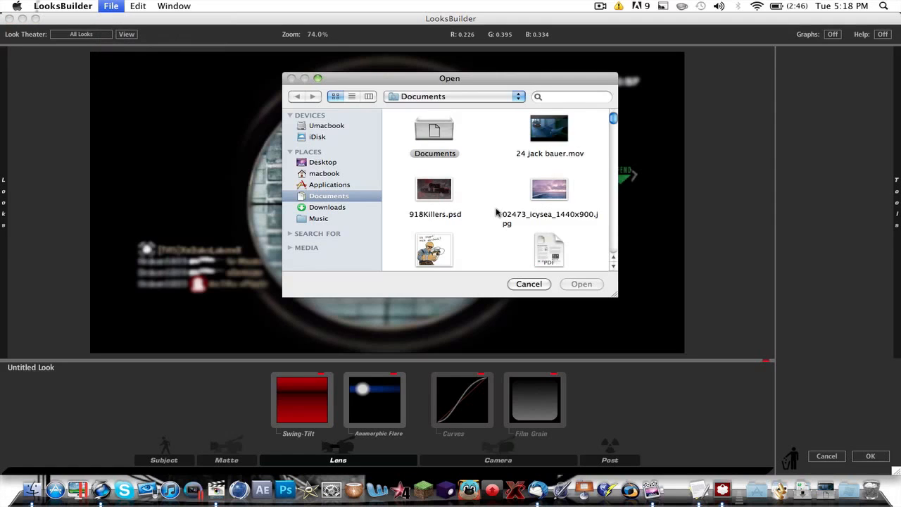
scroll(497, 212, down, 5)
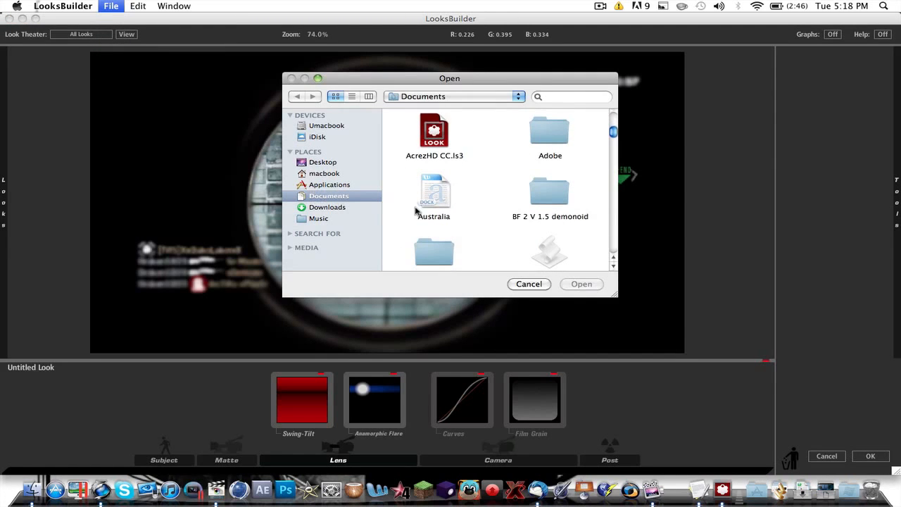
scroll(415, 211, down, 3)
scroll(419, 141, up, 3)
click(434, 156)
scroll(472, 221, down, 1)
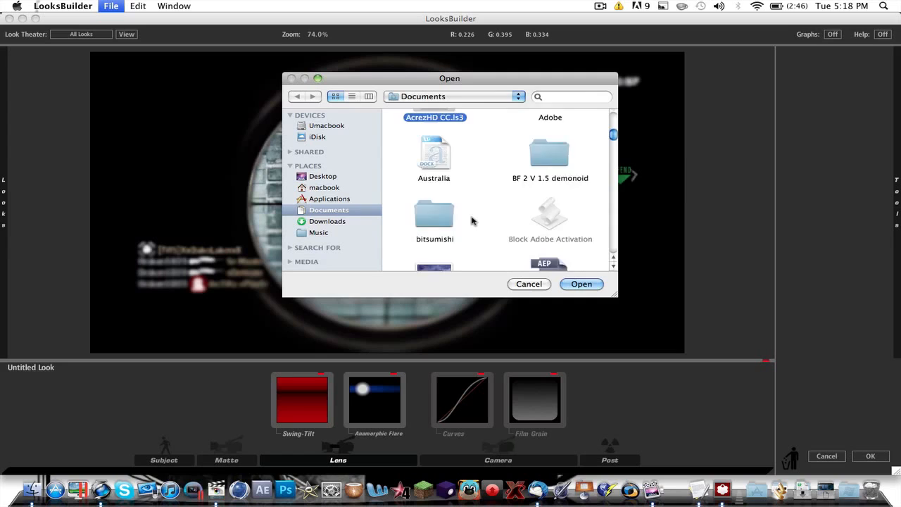
scroll(471, 221, down, 10)
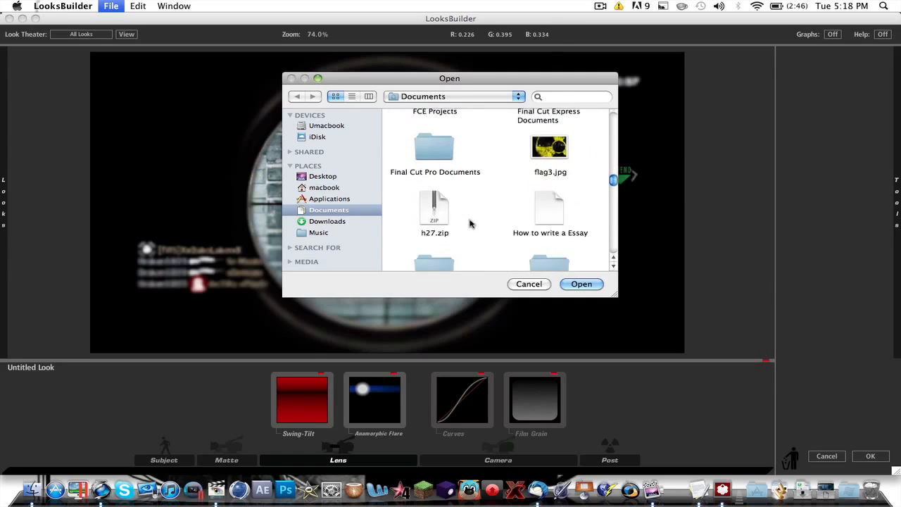
scroll(471, 224, down, 10)
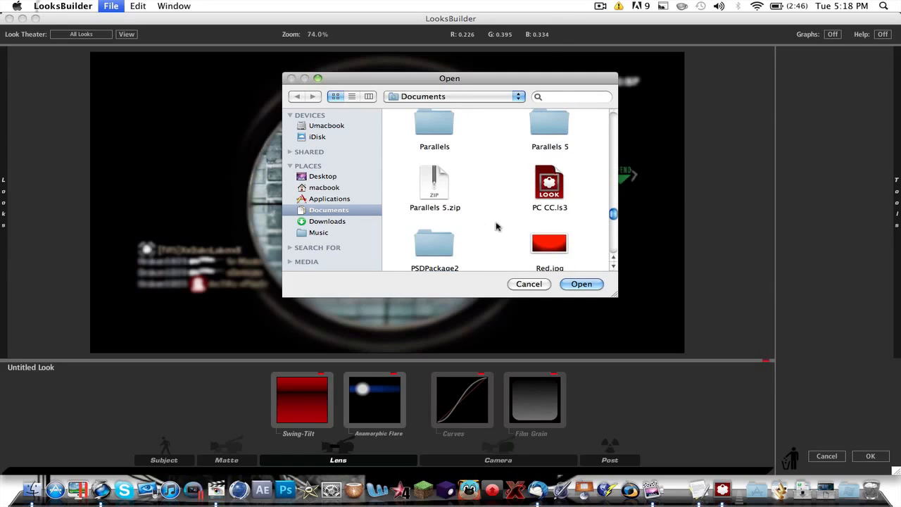
click(541, 201)
click(583, 283)
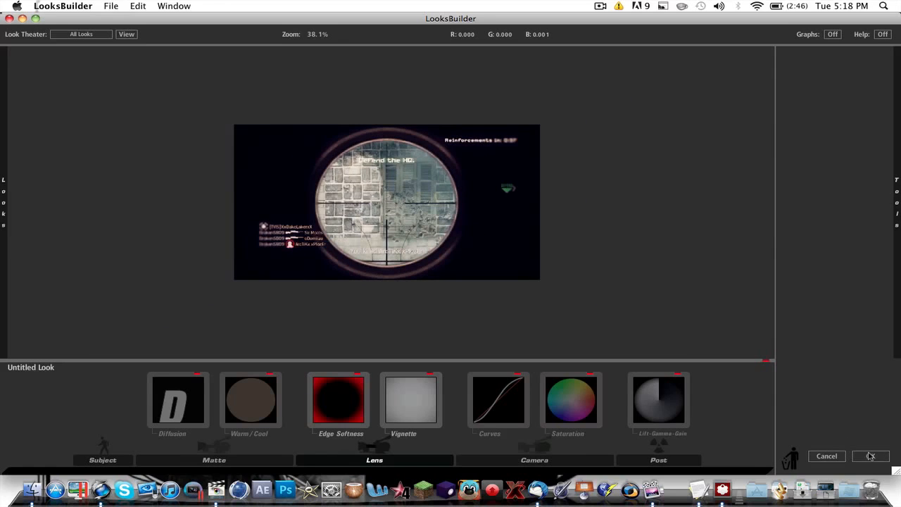
- Apply the loaded look to the clip and play the sequence from the start
click(871, 456)
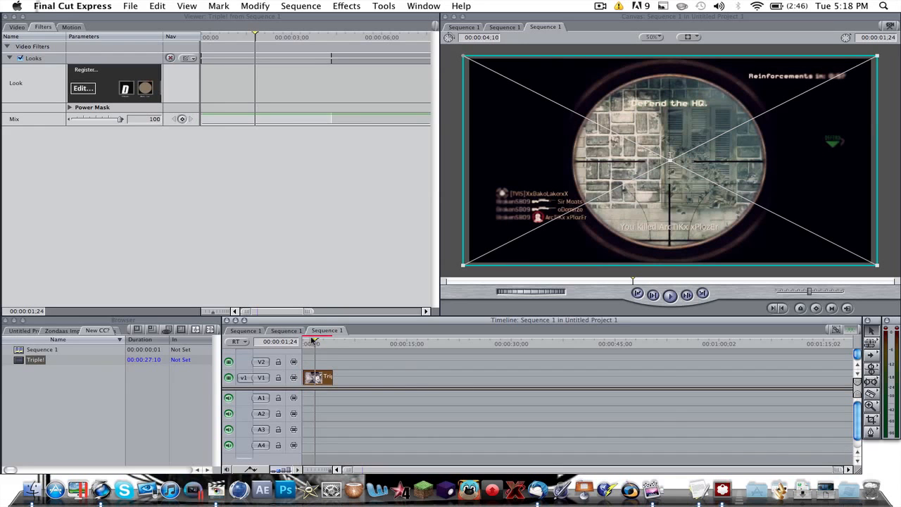
drag(313, 341, 294, 343)
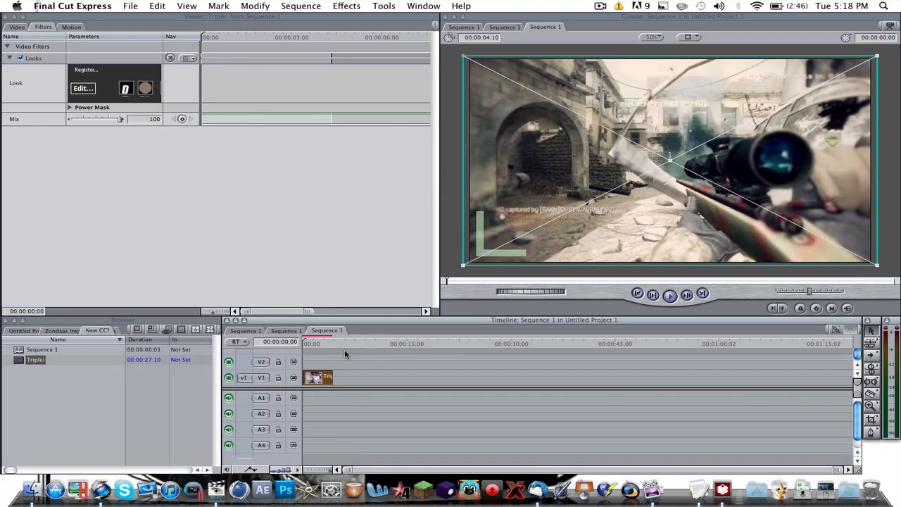
key(space)
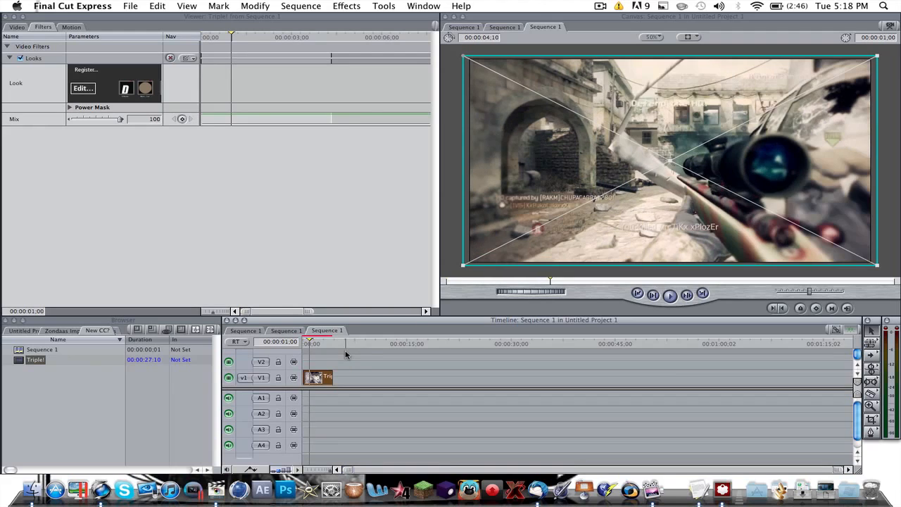
- Add the Broadcast Safe filter from the Color Correction video filters to the V1 clip
click(348, 5)
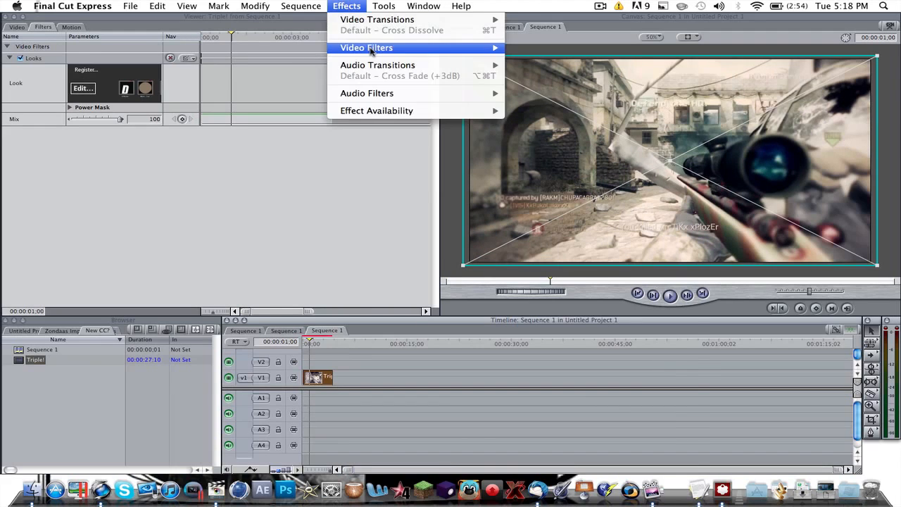
mouse_move(371, 47)
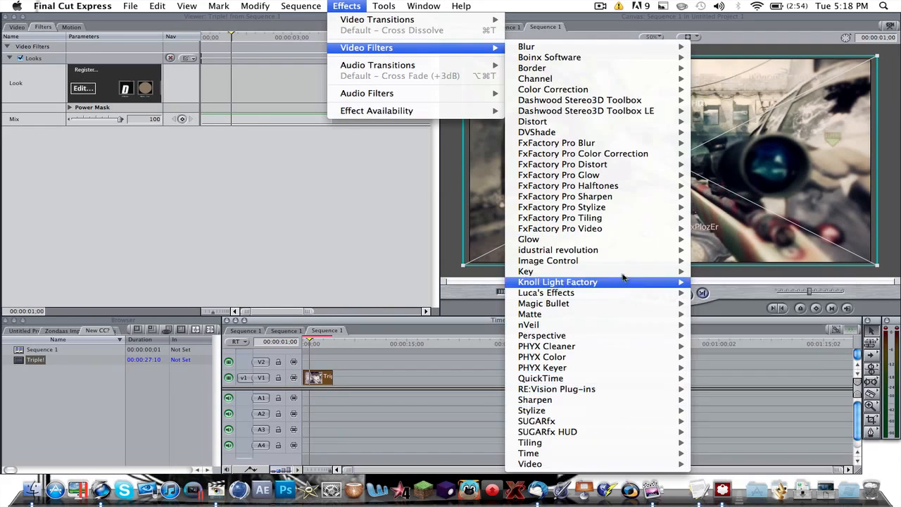
mouse_move(617, 271)
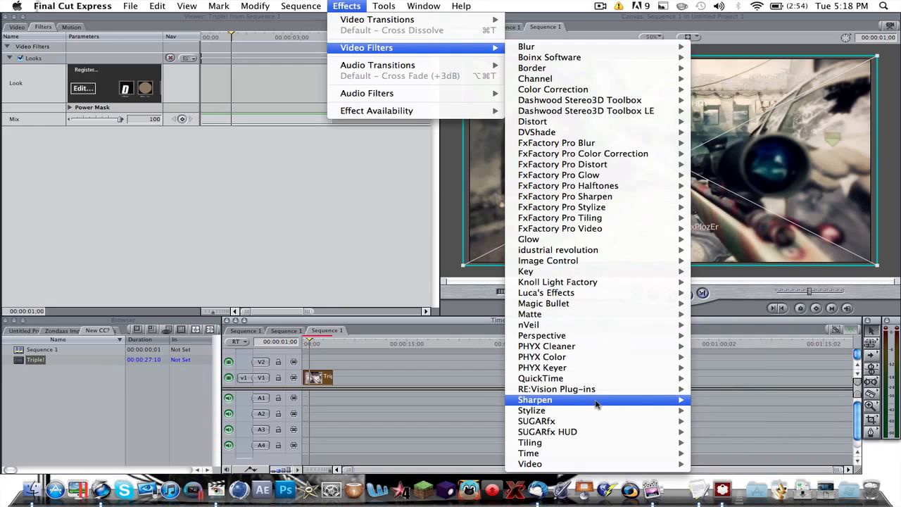
mouse_move(596, 403)
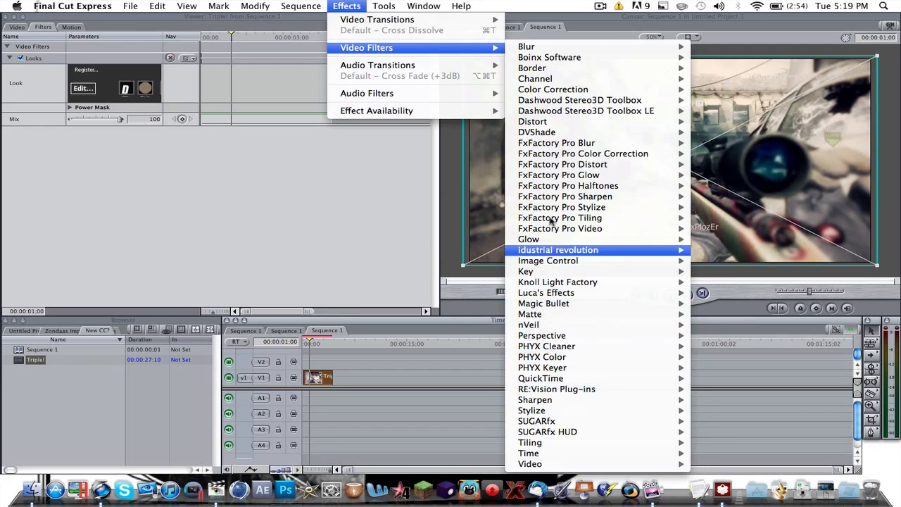
mouse_move(560, 91)
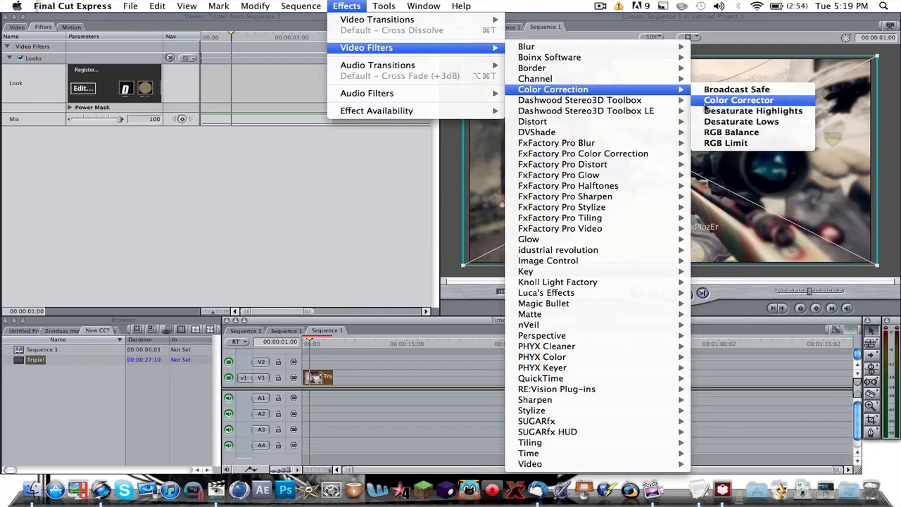
click(725, 92)
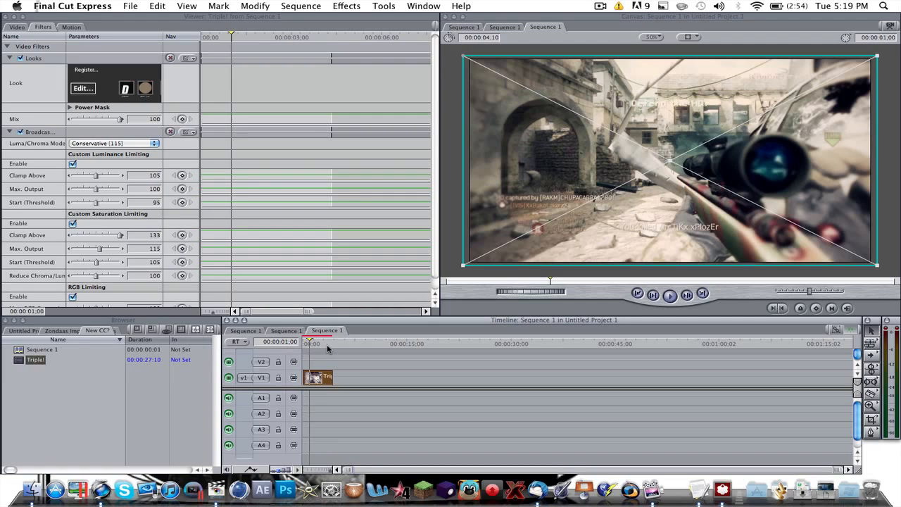
mouse_move(319, 339)
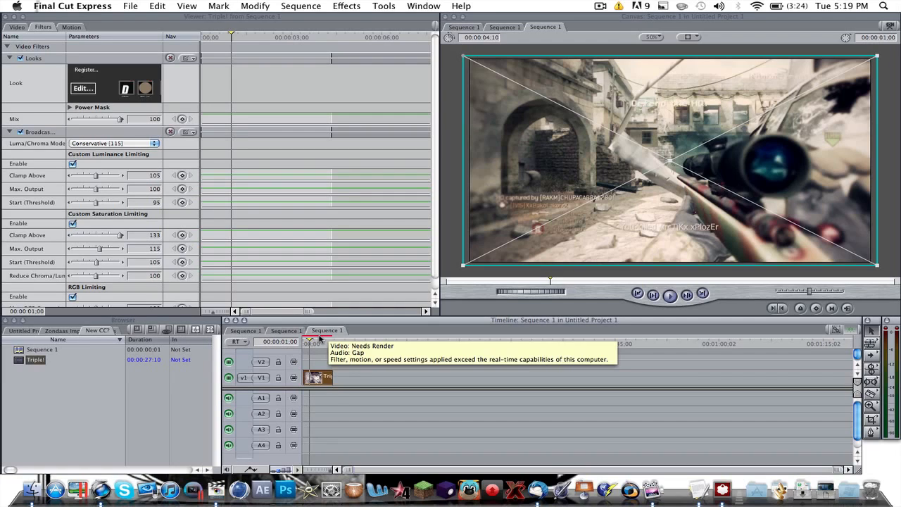
scroll(146, 292, down, 1)
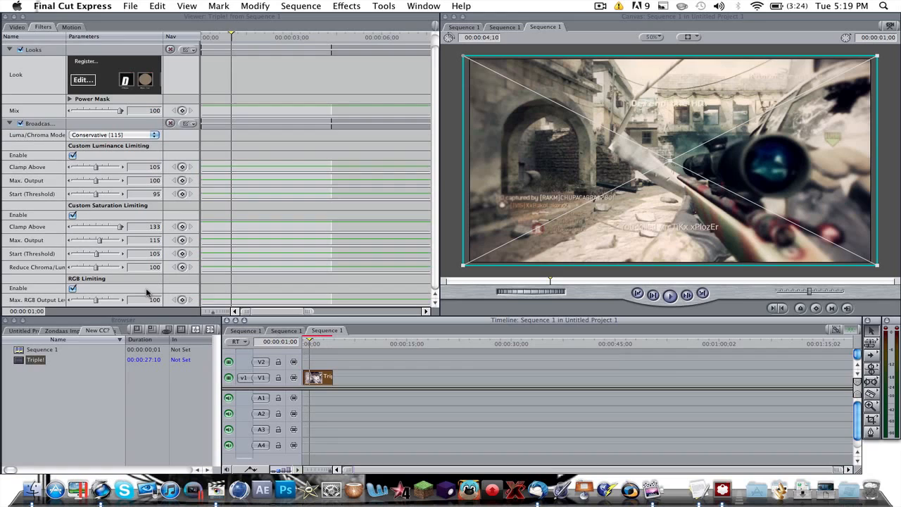
click(434, 282)
scroll(435, 282, up, 1)
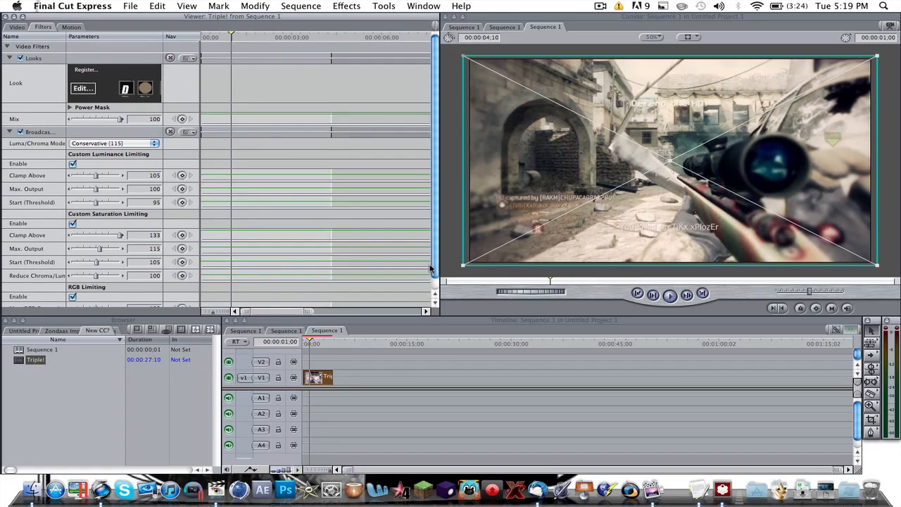